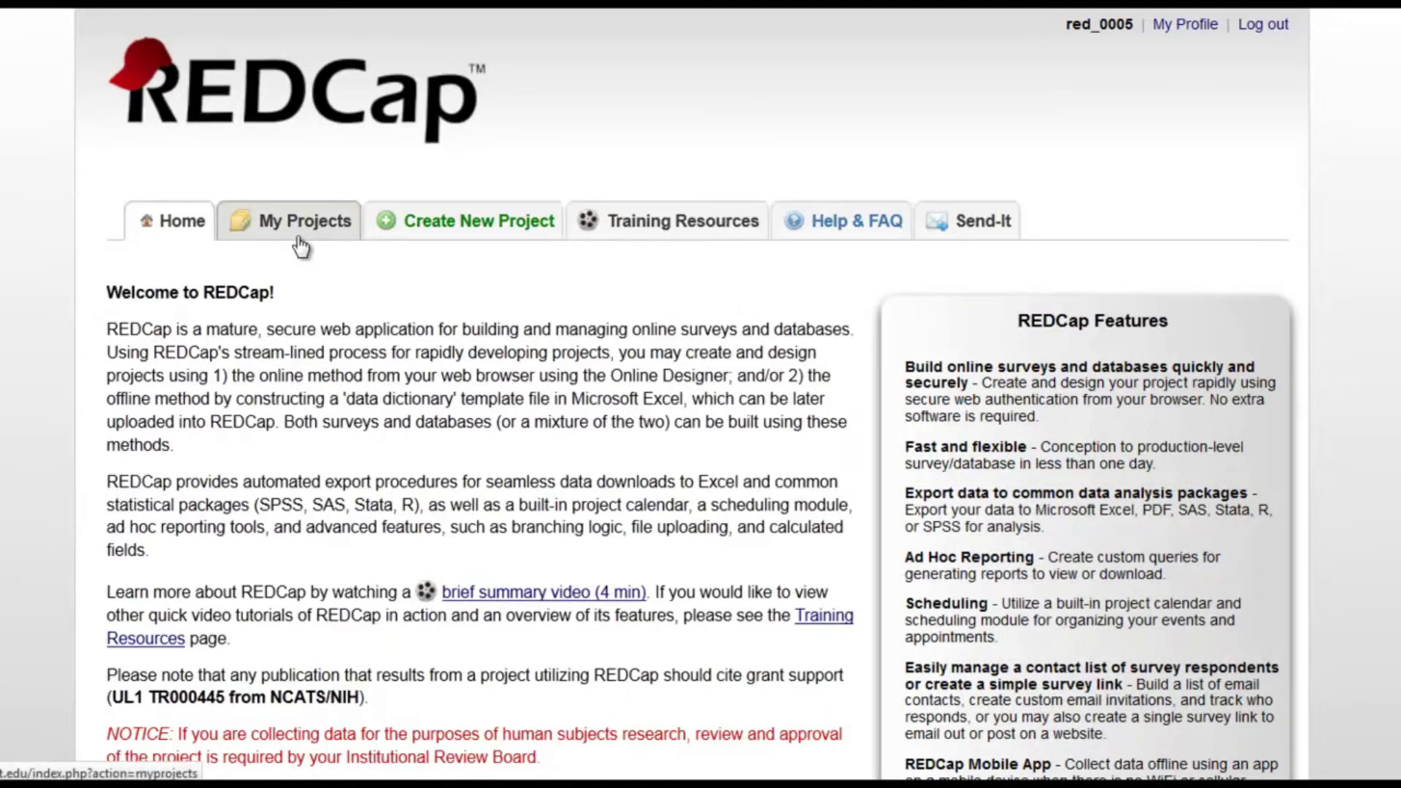
# Open An Example Sleep Study (demo) and start a new Participant Information record.
pyautogui.click(302, 248)
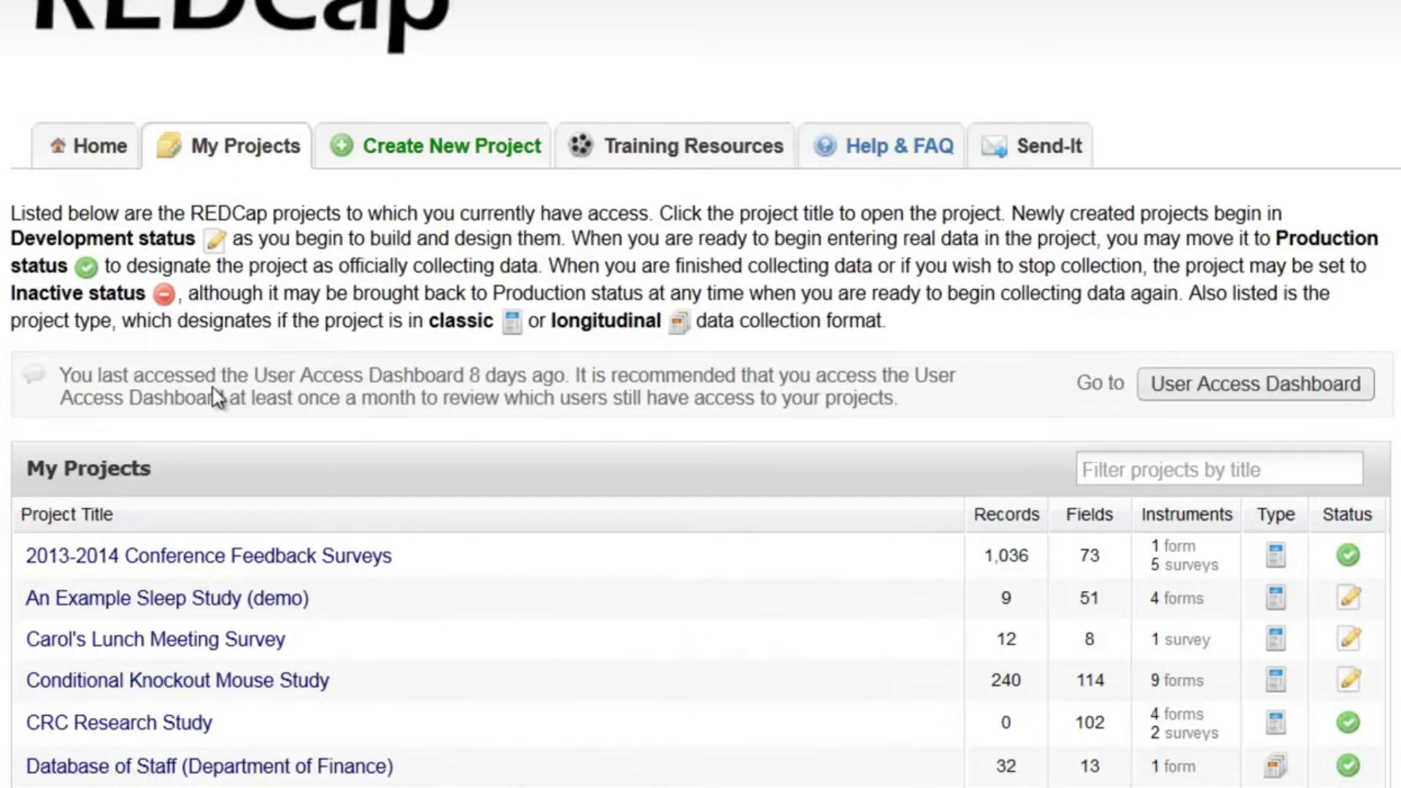
pyautogui.click(205, 610)
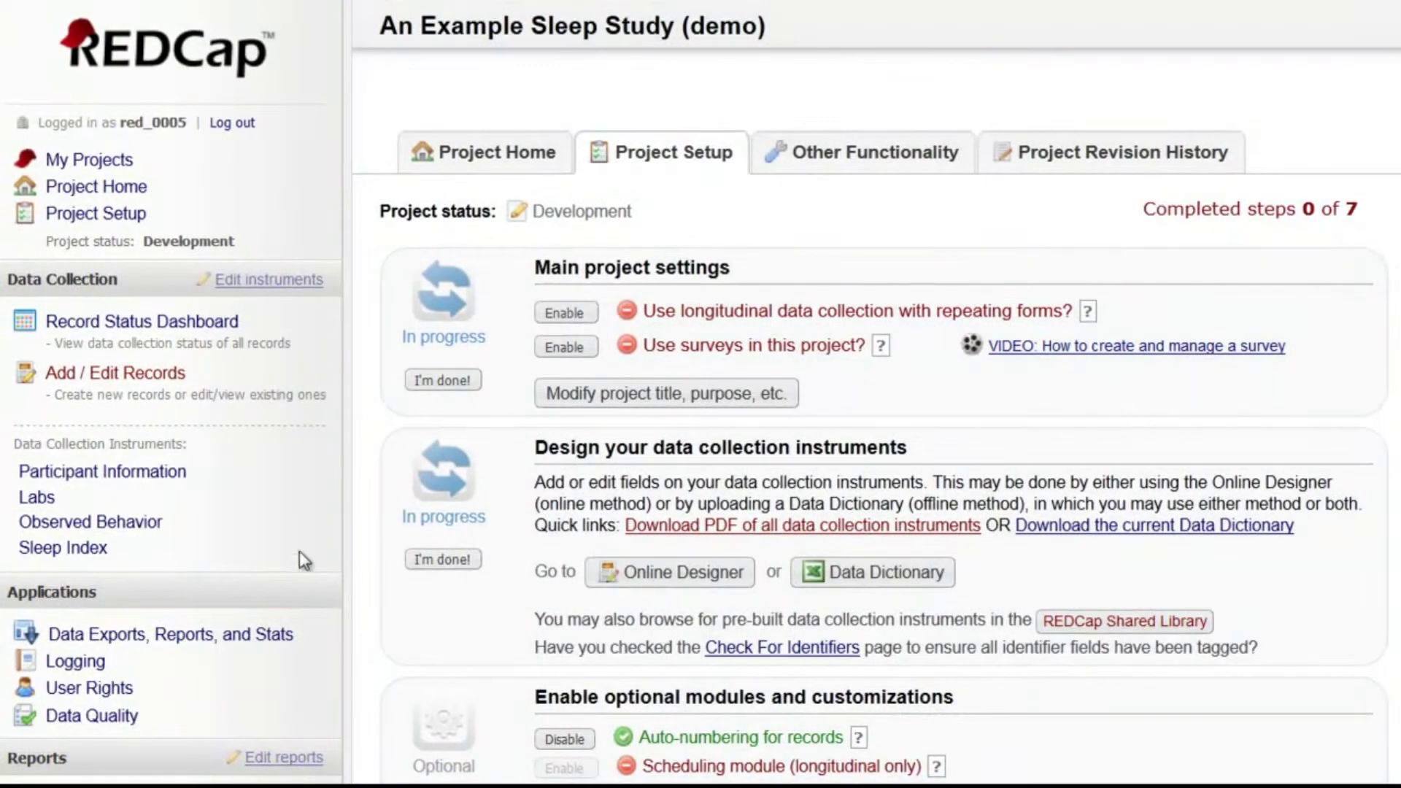
pyautogui.click(111, 377)
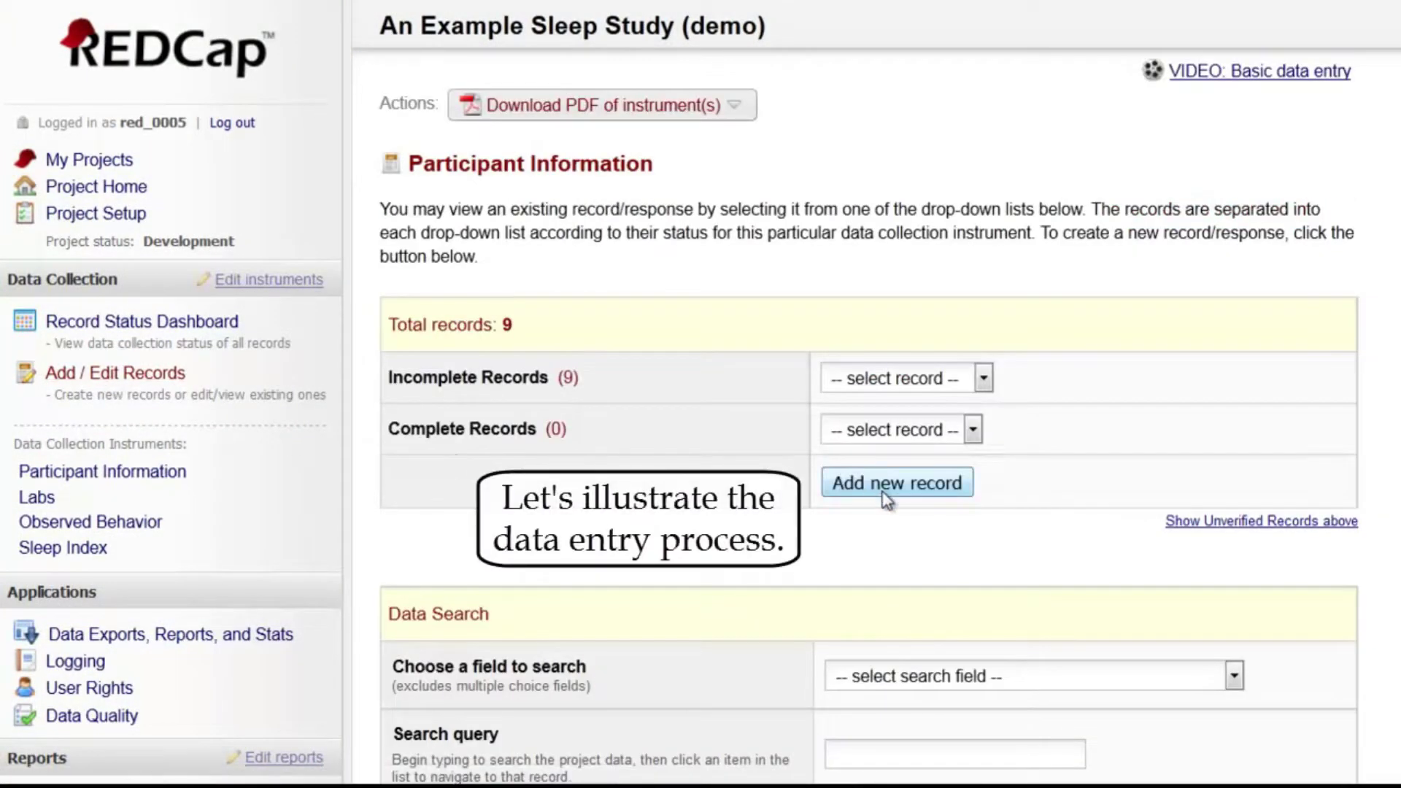
pyautogui.click(886, 495)
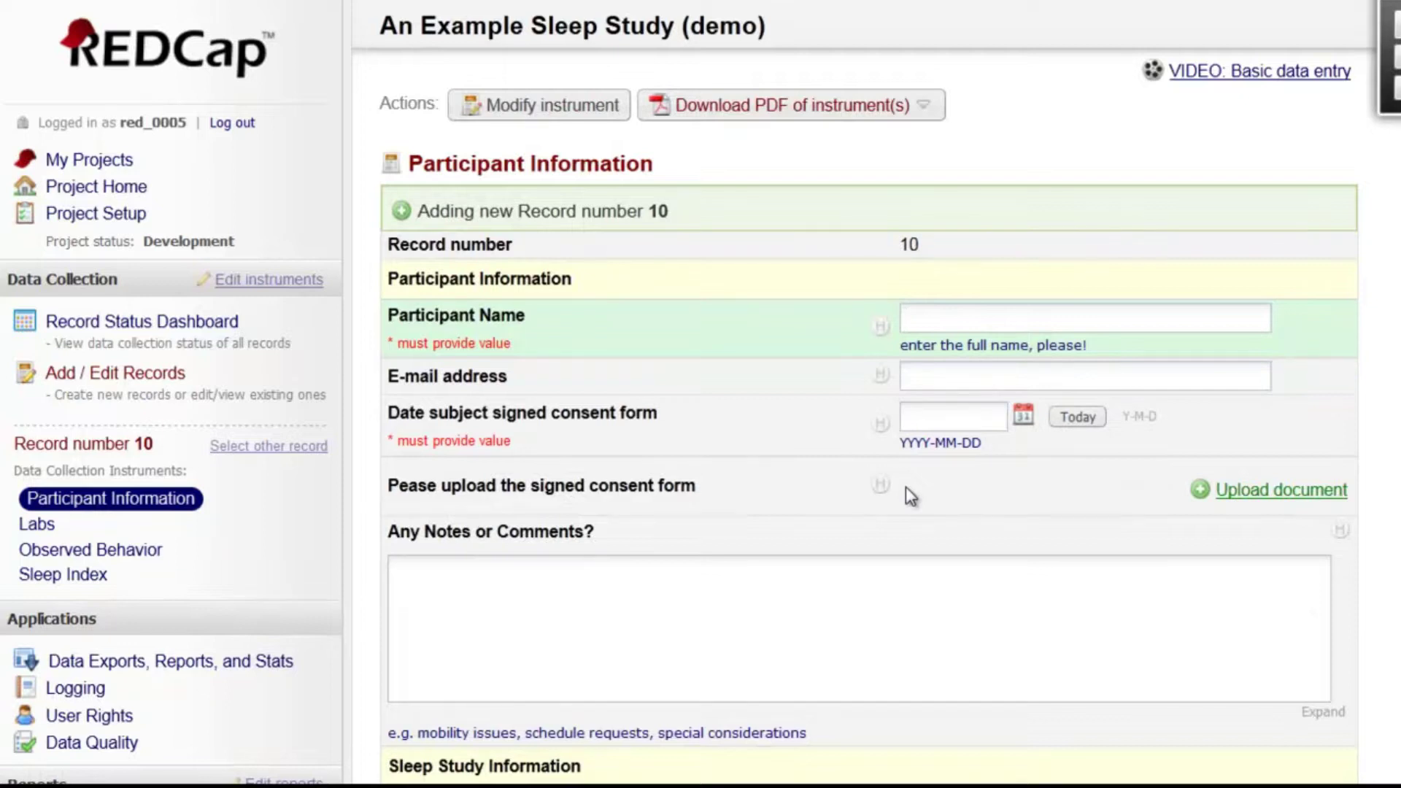
pyautogui.write('Jane Doe')
# Fill in name and e-mail, set consent date to today and gender to Female.
pyautogui.press('Tab')
pyautogui.write('jd@')
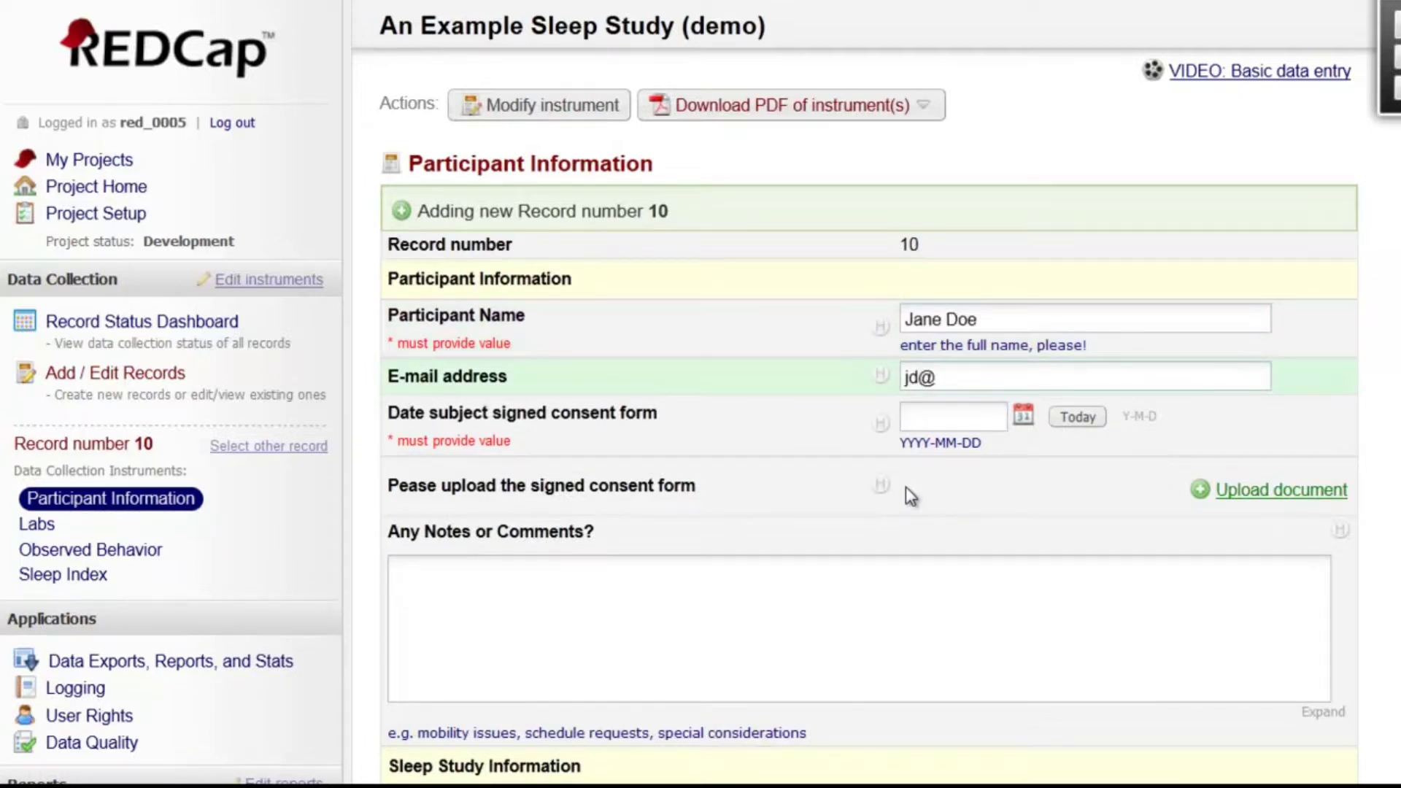
pyautogui.write('test.biz')
pyautogui.click(1073, 426)
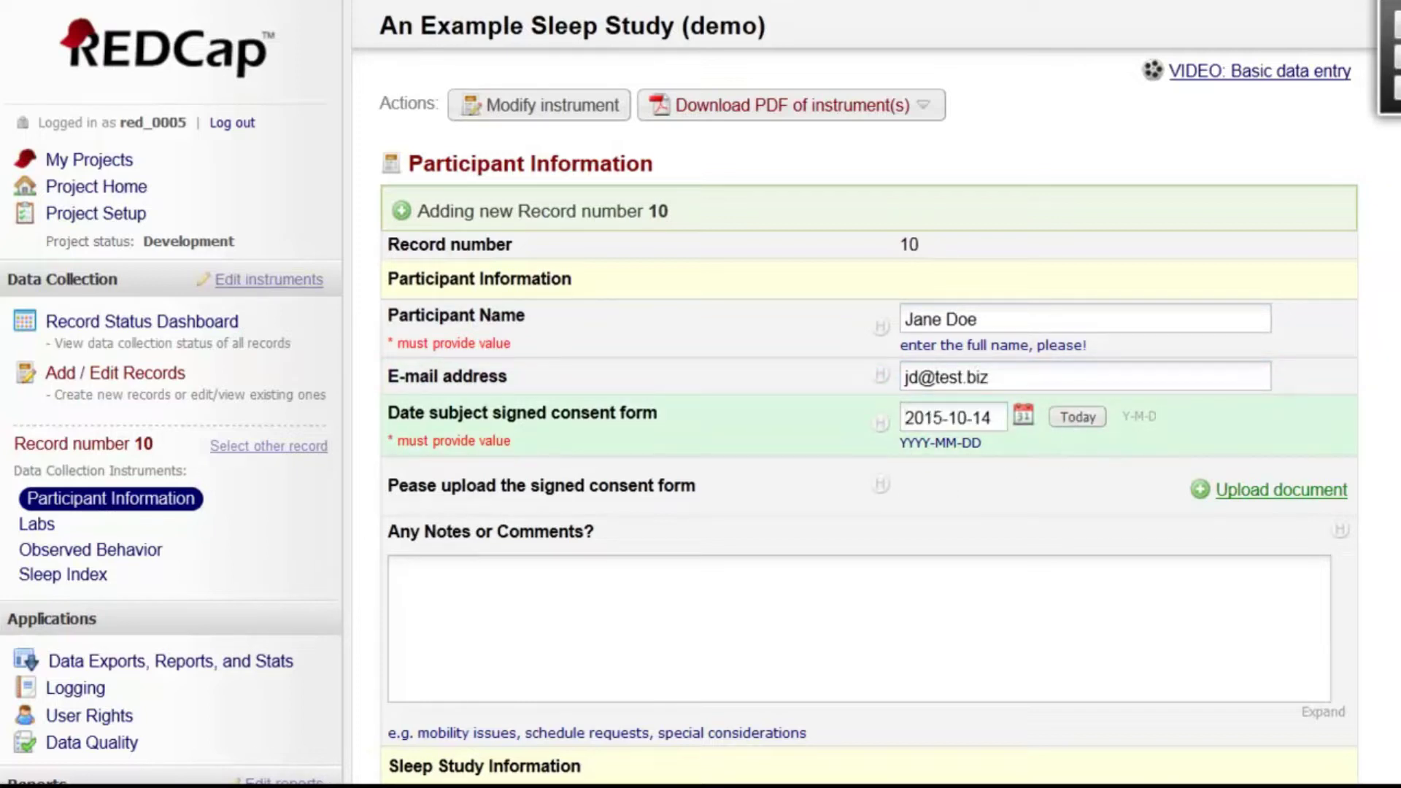
pyautogui.scroll(-2, 1073, 433)
pyautogui.scroll(-3, 1072, 432)
pyautogui.scroll(-2, 1099, 153)
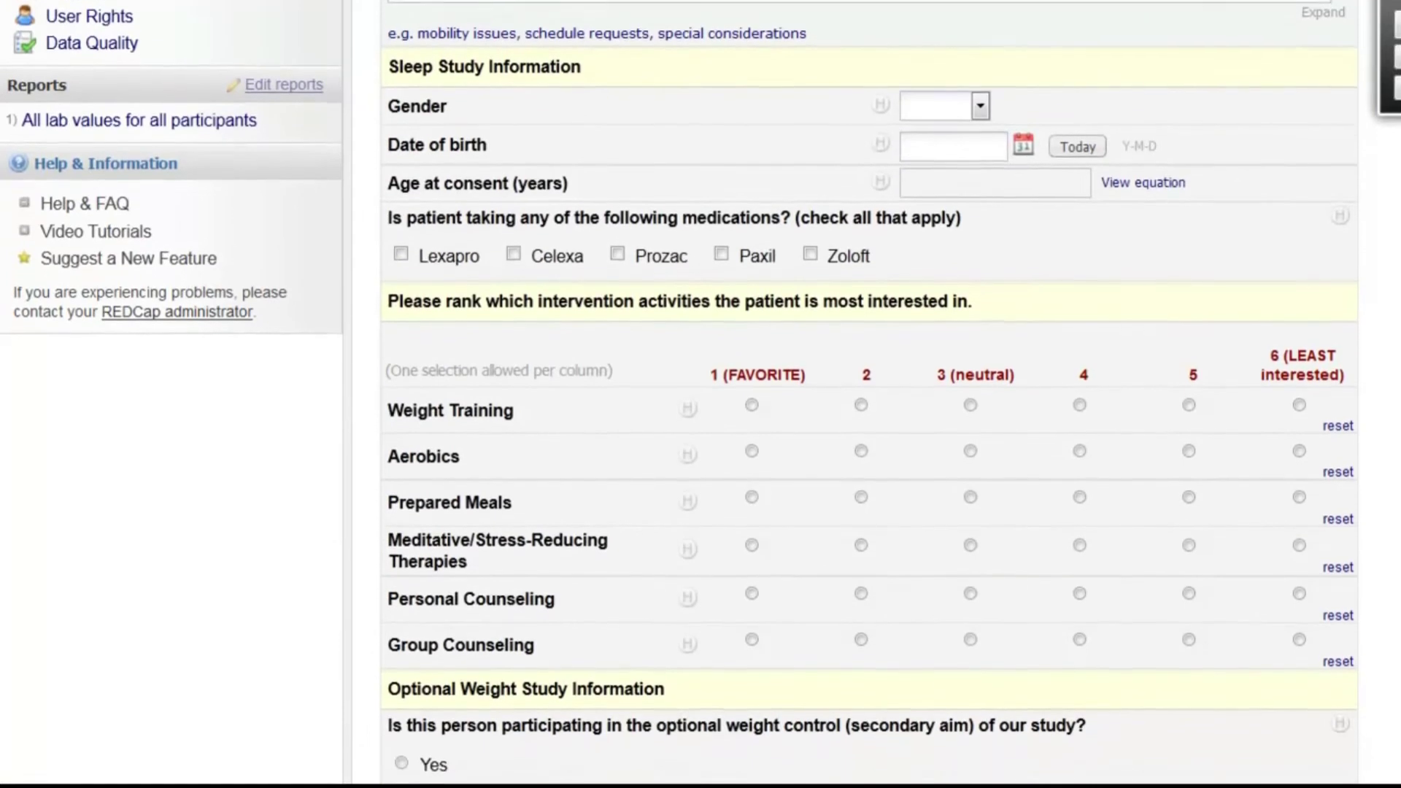
pyautogui.click(981, 98)
pyautogui.click(974, 135)
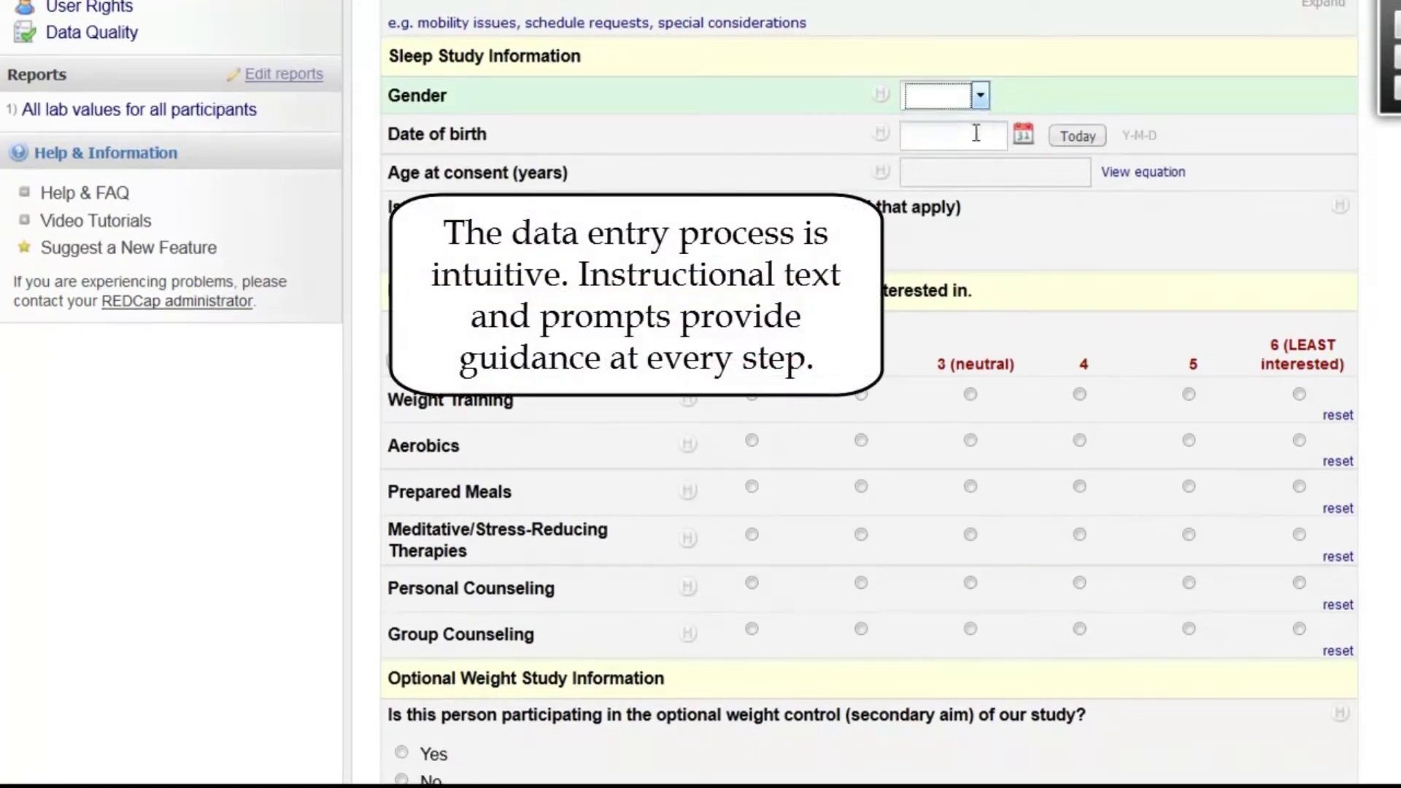
# Set the date of birth to 1990-10-04 using the calendar.
pyautogui.click(1026, 139)
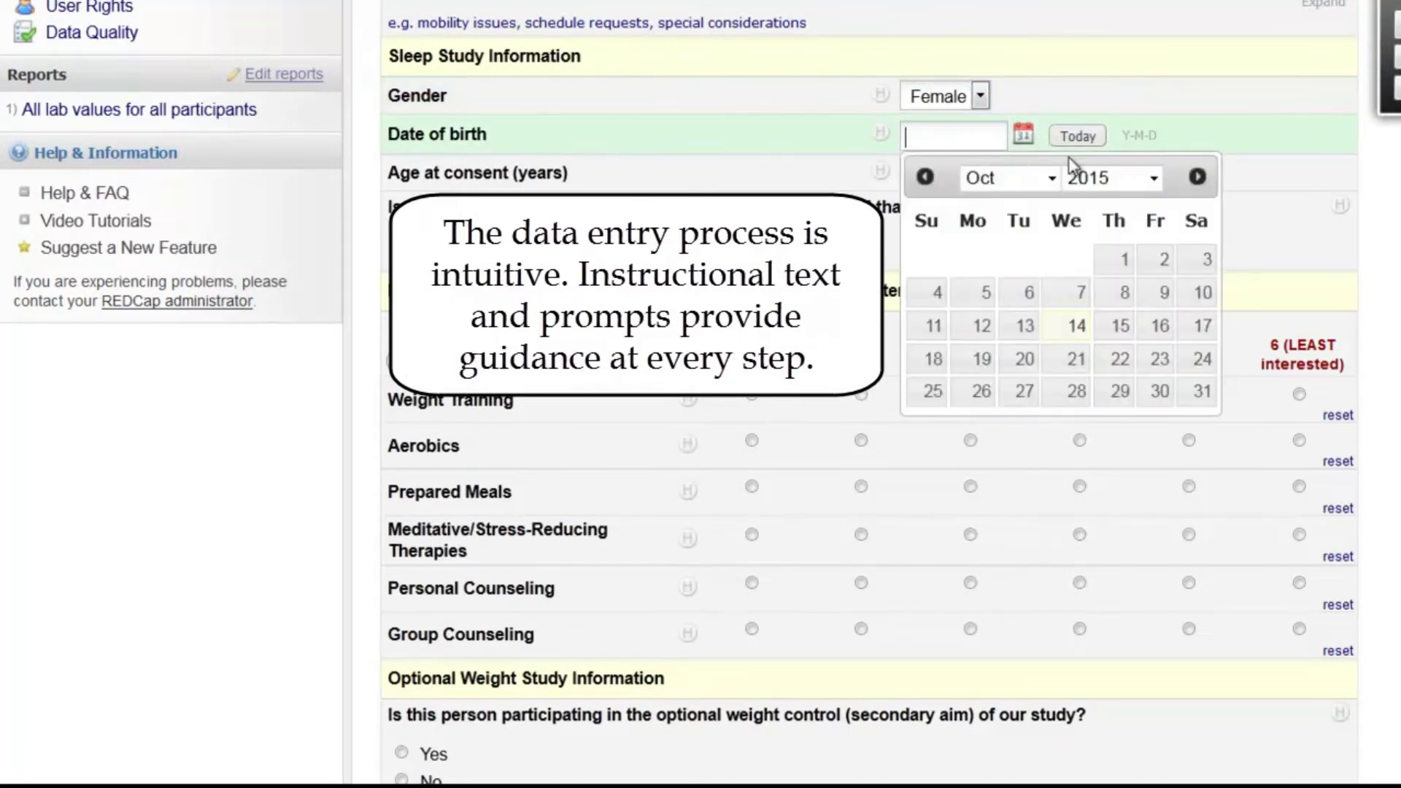
pyautogui.click(1152, 178)
pyautogui.click(1153, 205)
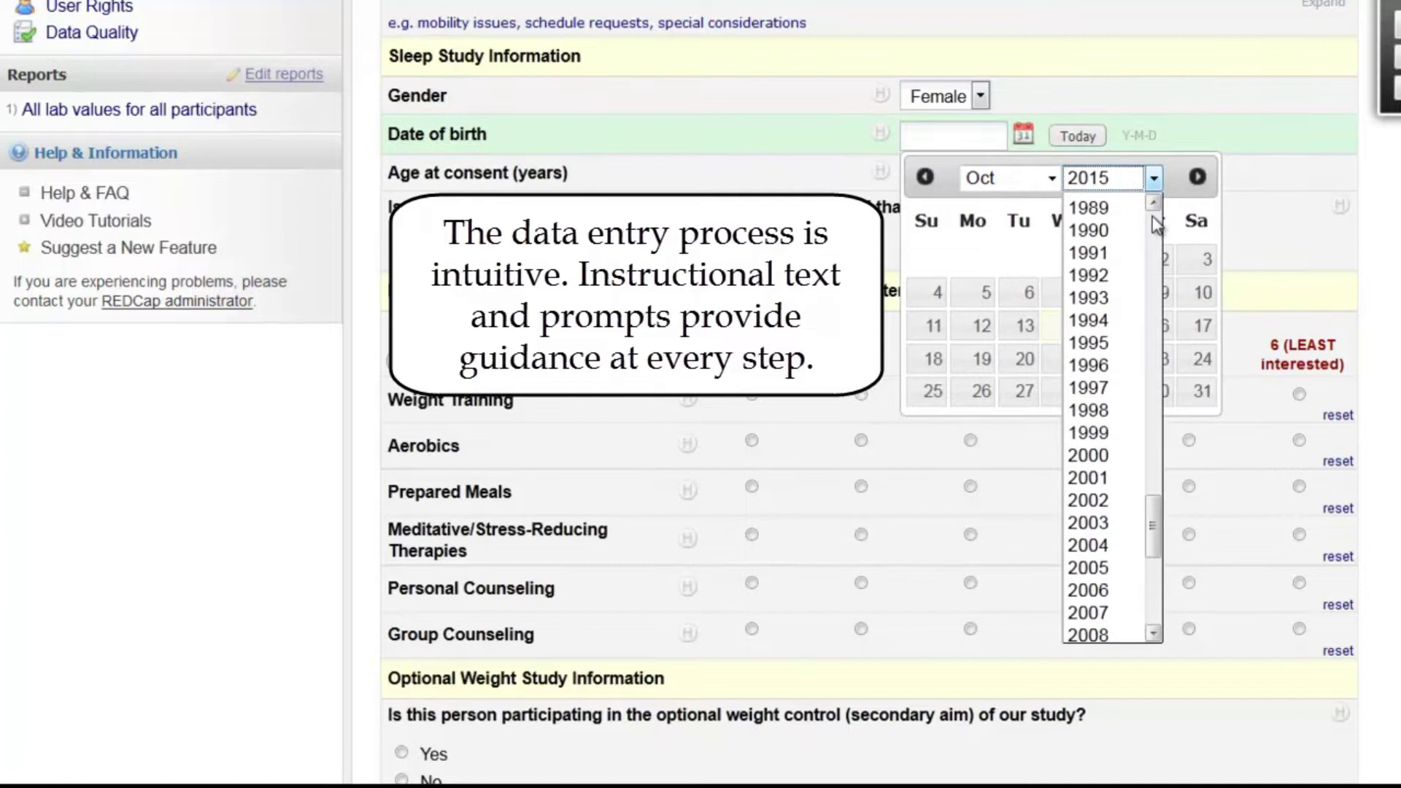
pyautogui.click(1150, 230)
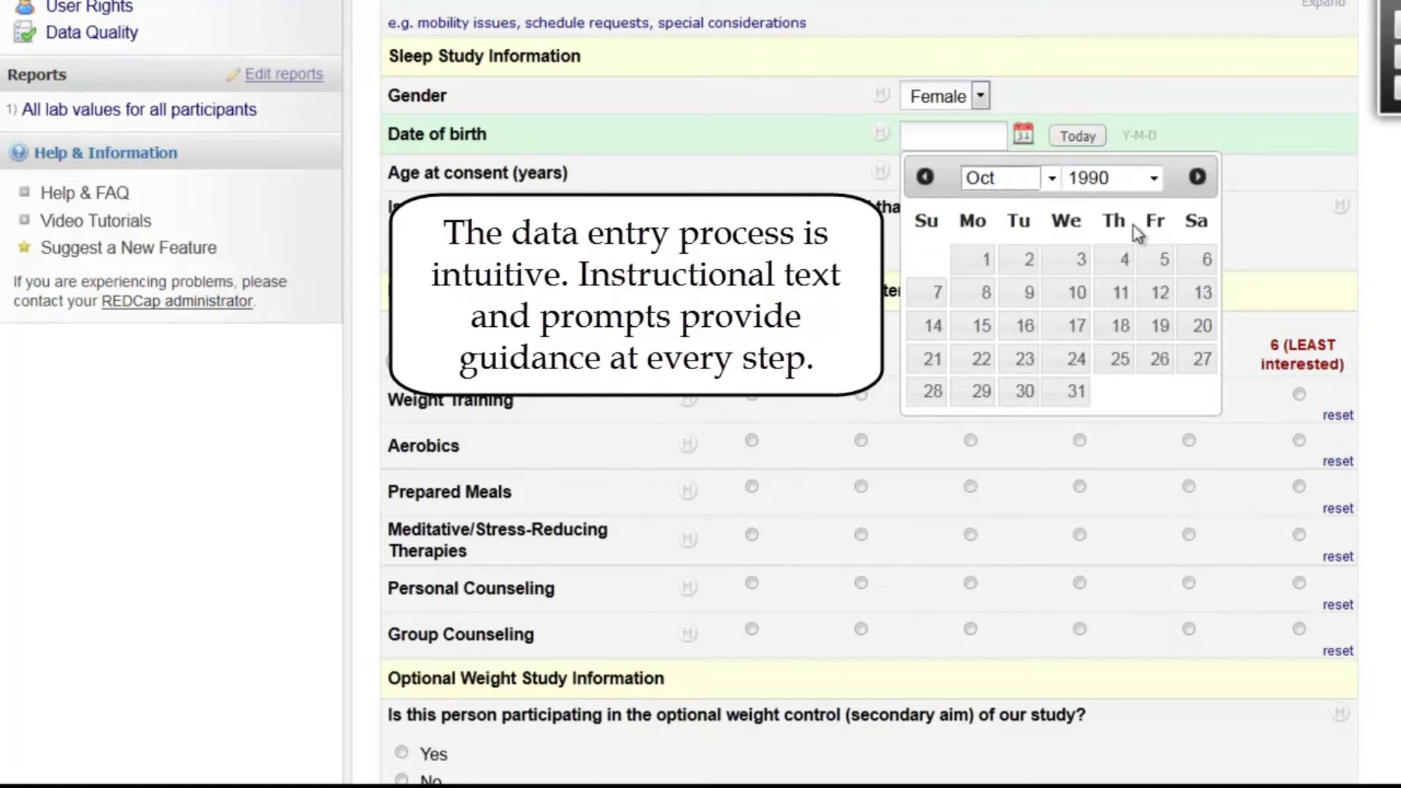
pyautogui.click(1128, 263)
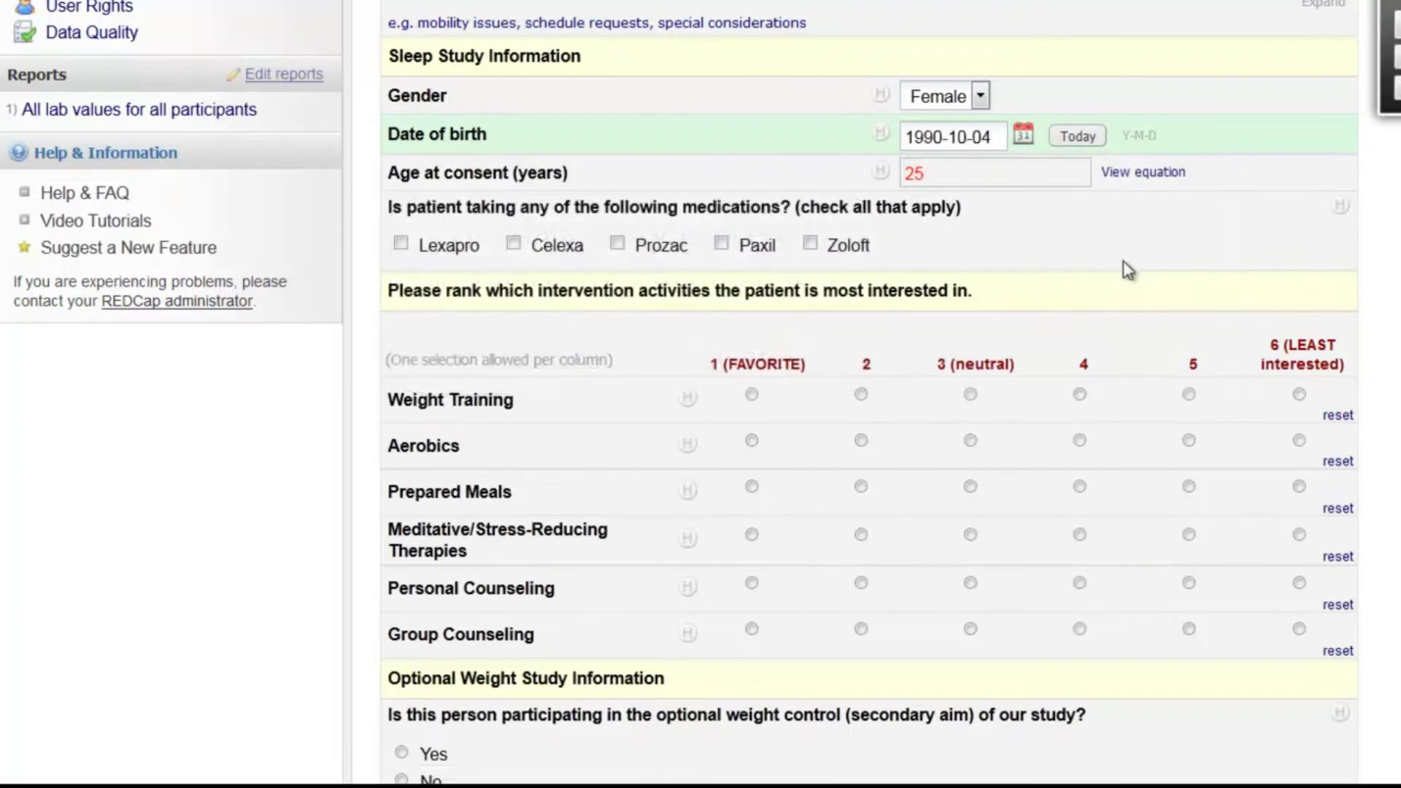
# Check Lexapro, Celexa and Paxil as current medications.
pyautogui.click(402, 245)
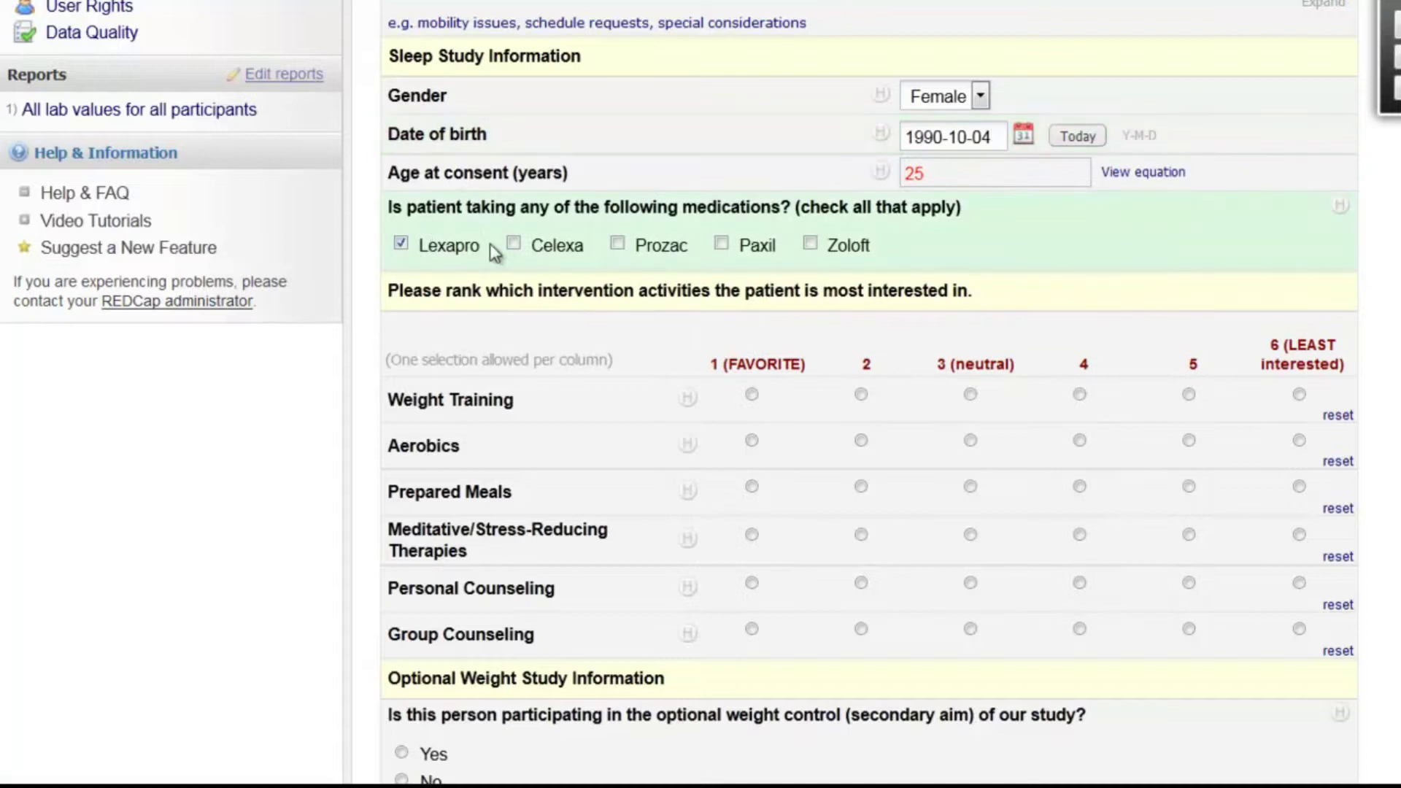
pyautogui.click(514, 246)
pyautogui.click(722, 246)
# Rank Weight Training favorite, Aerobics neutral, Prepared Meals 5, Meditative 2, Personal Counseling least, Group Counseling 4.
pyautogui.click(752, 395)
pyautogui.click(970, 441)
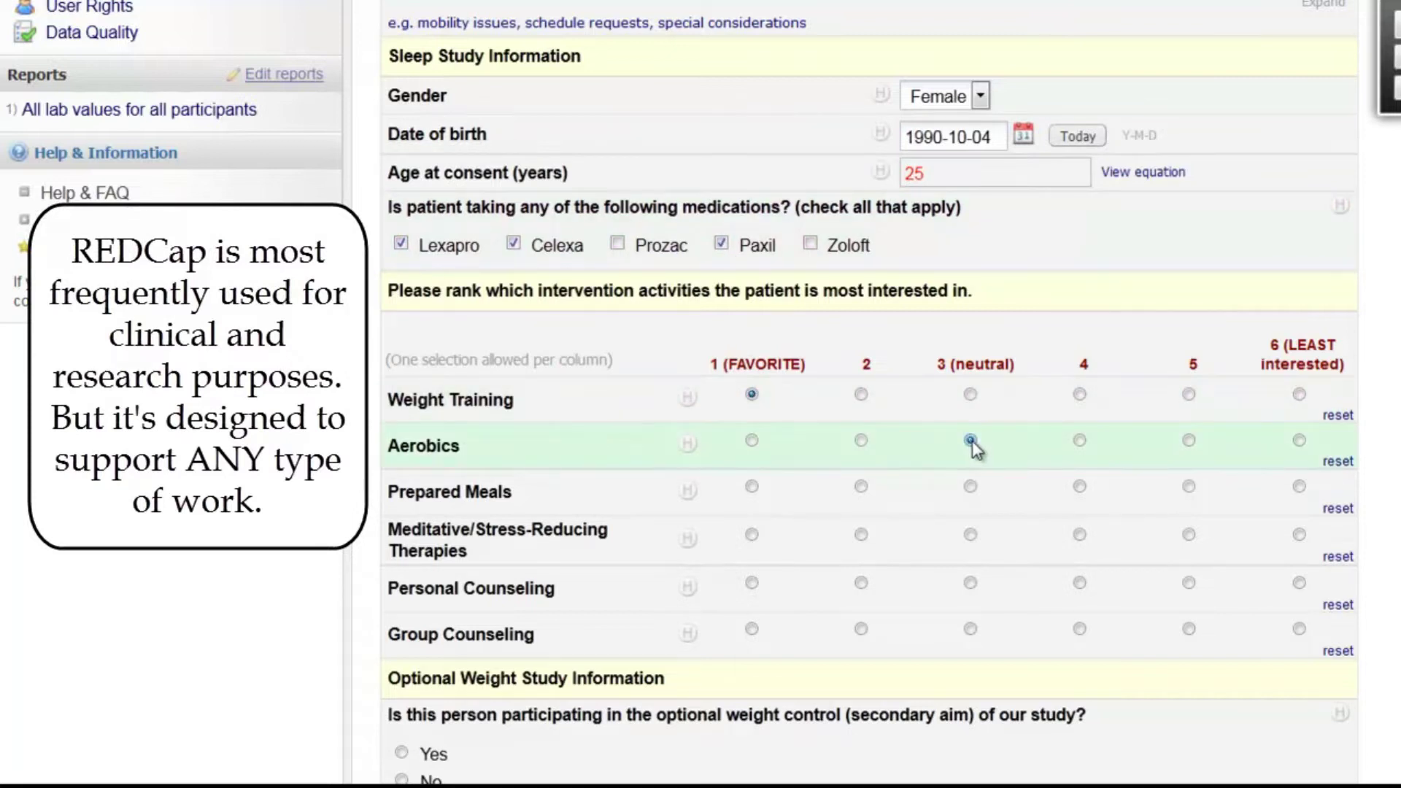
pyautogui.click(1188, 487)
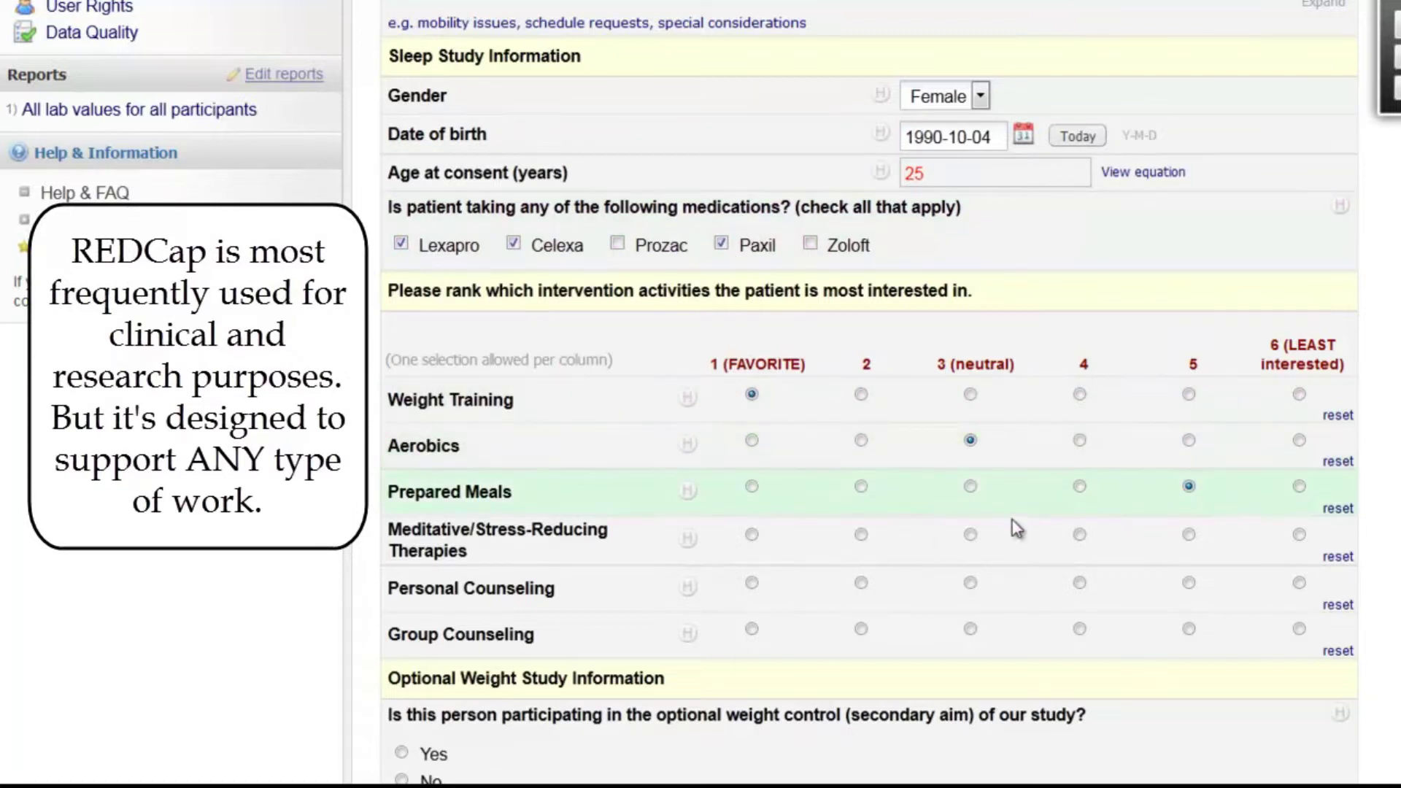
pyautogui.click(861, 535)
pyautogui.click(1299, 582)
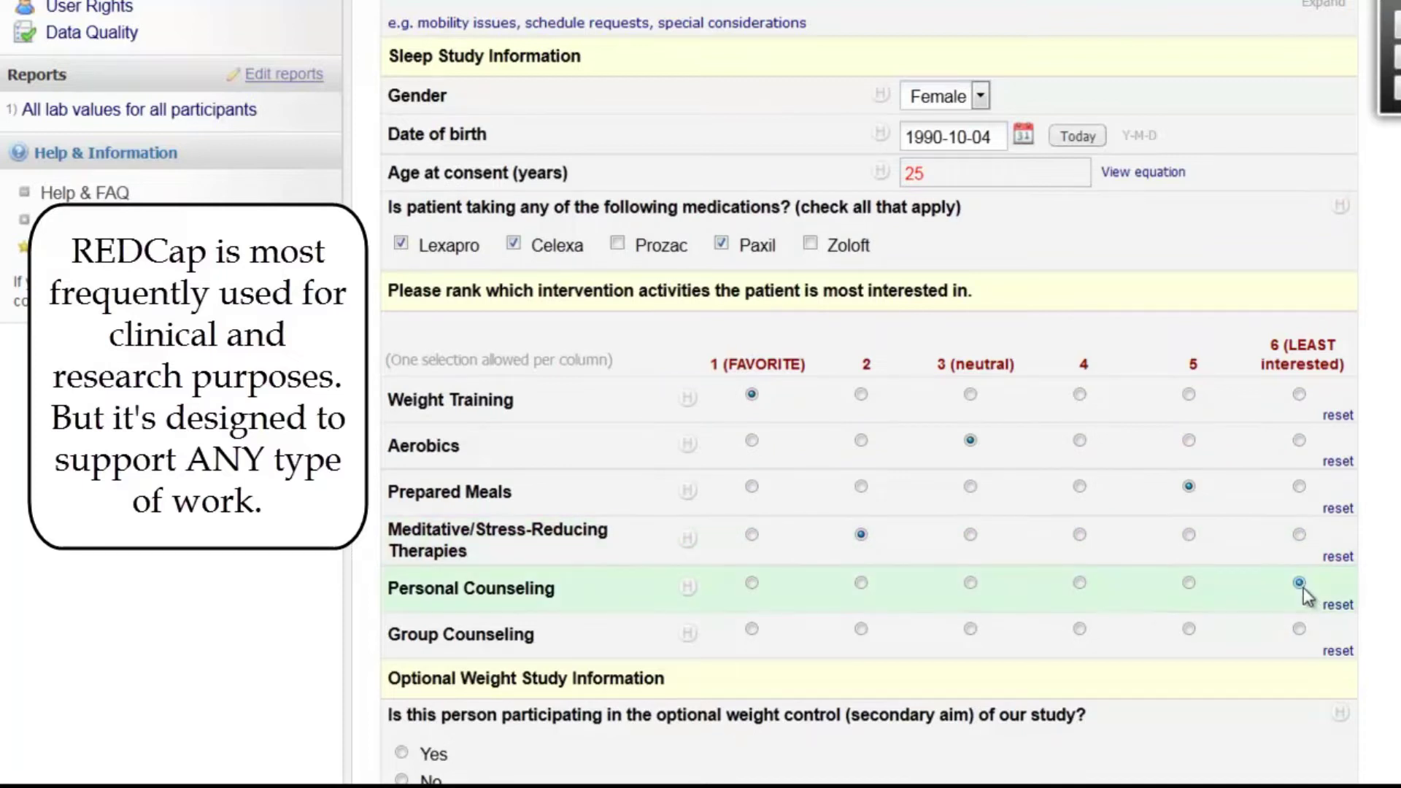
pyautogui.click(1080, 629)
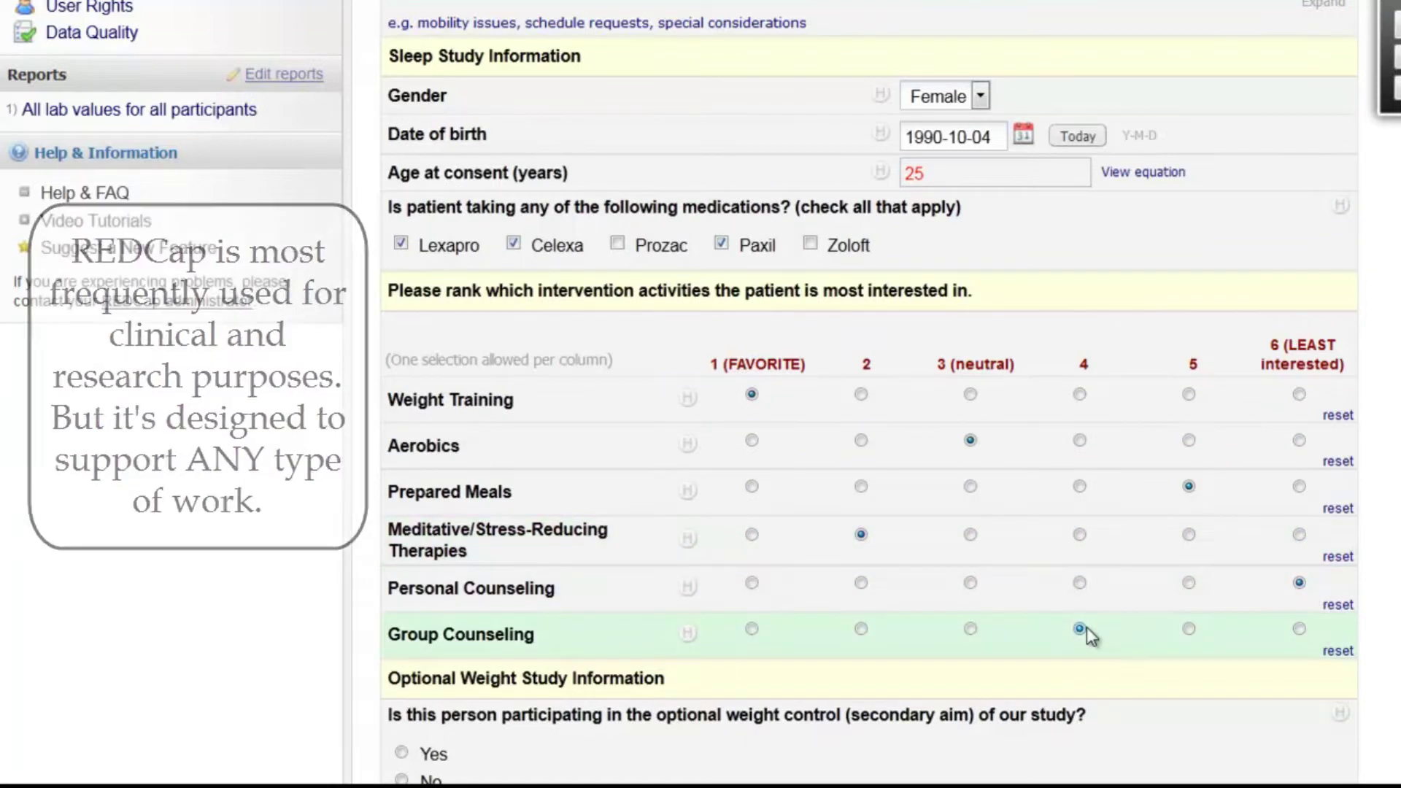
pyautogui.scroll(-3, 1087, 629)
pyautogui.scroll(-2, 876, 394)
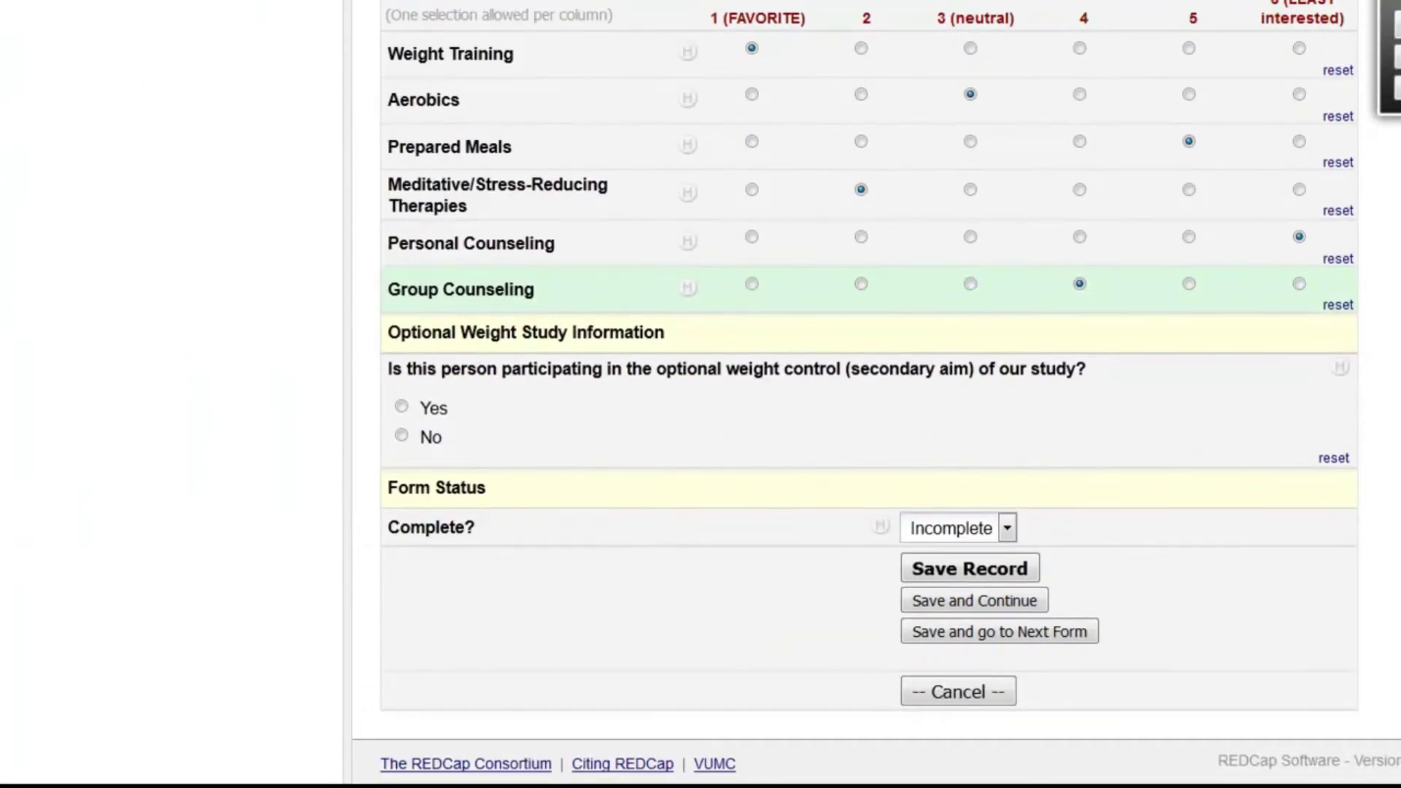
# Answer Yes to joining the optional weight study.
pyautogui.click(402, 408)
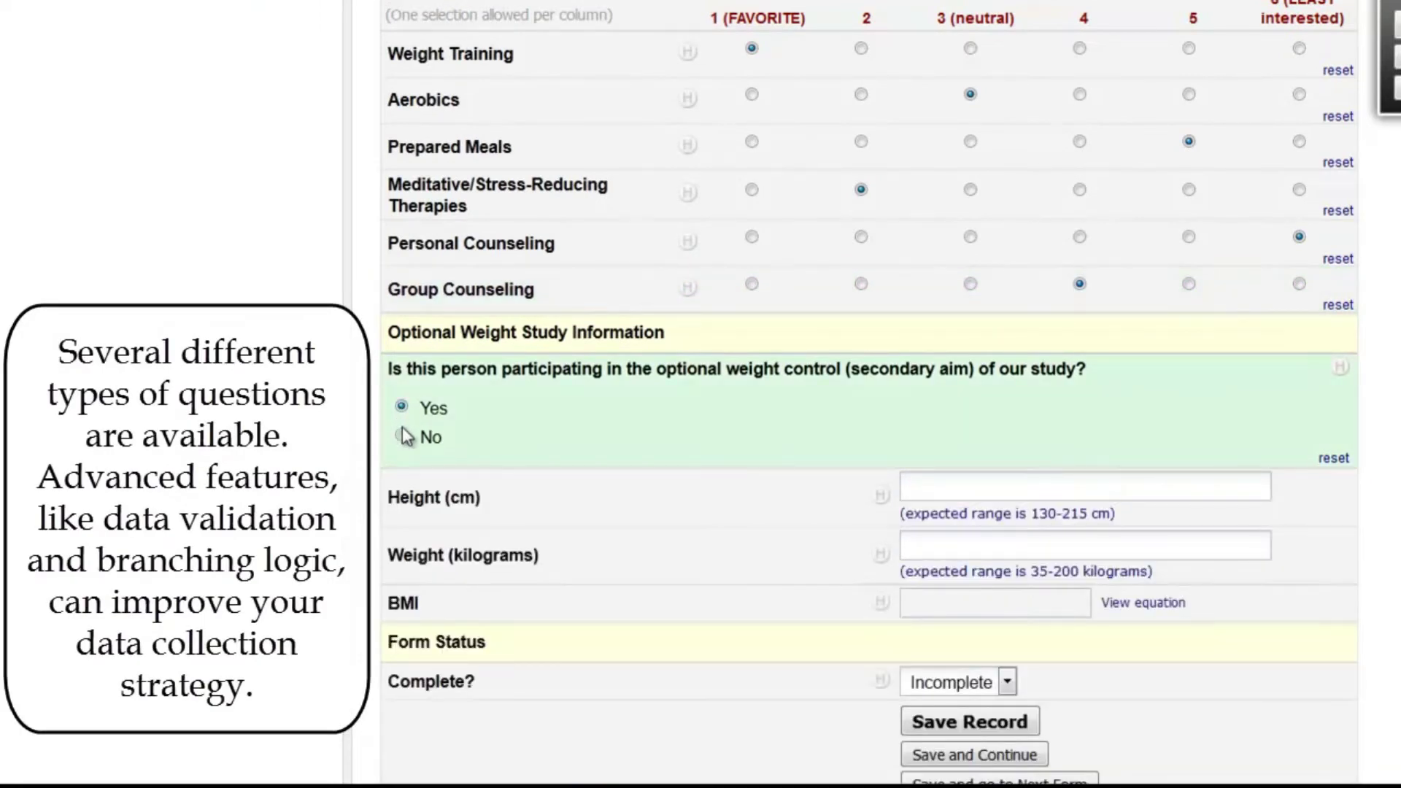
pyautogui.click(402, 435)
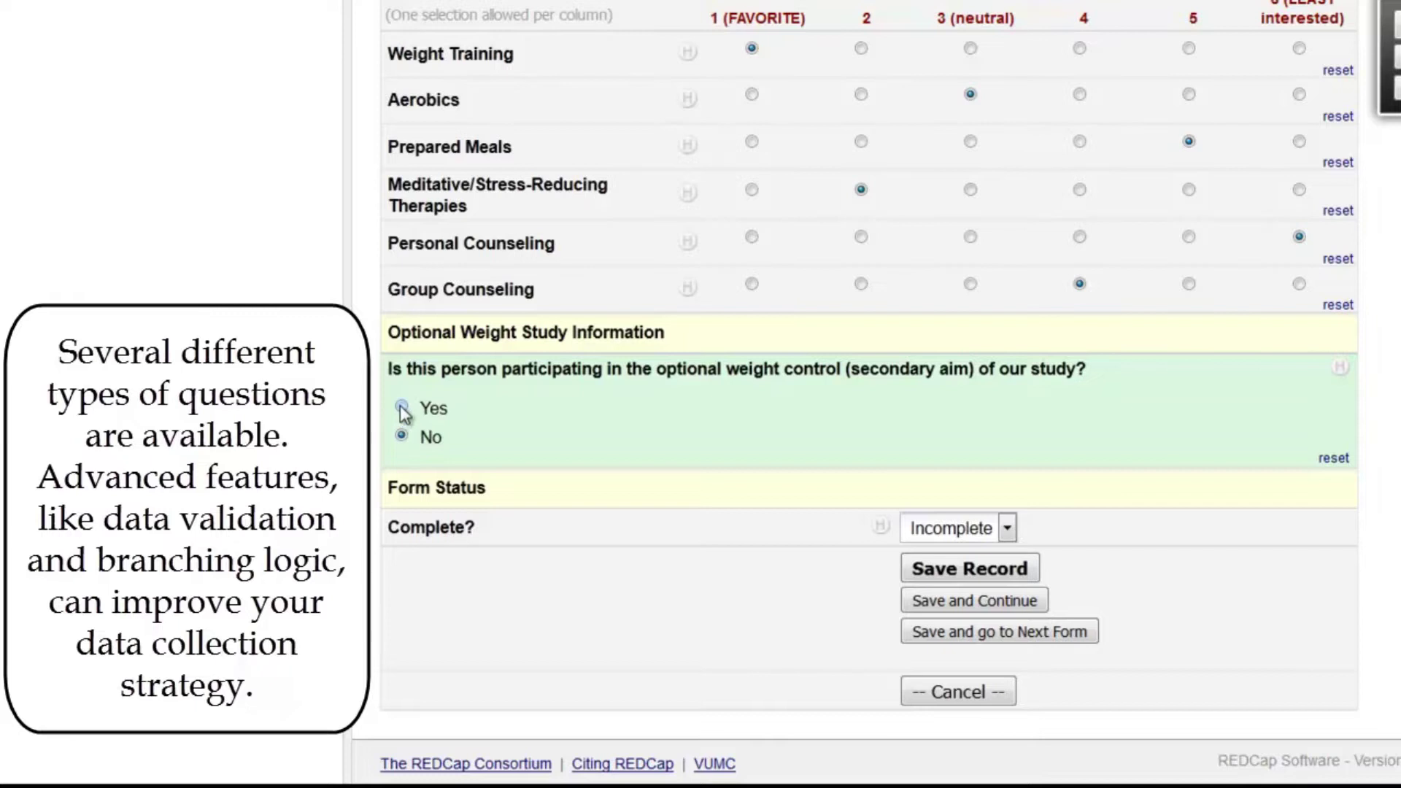
pyautogui.click(402, 408)
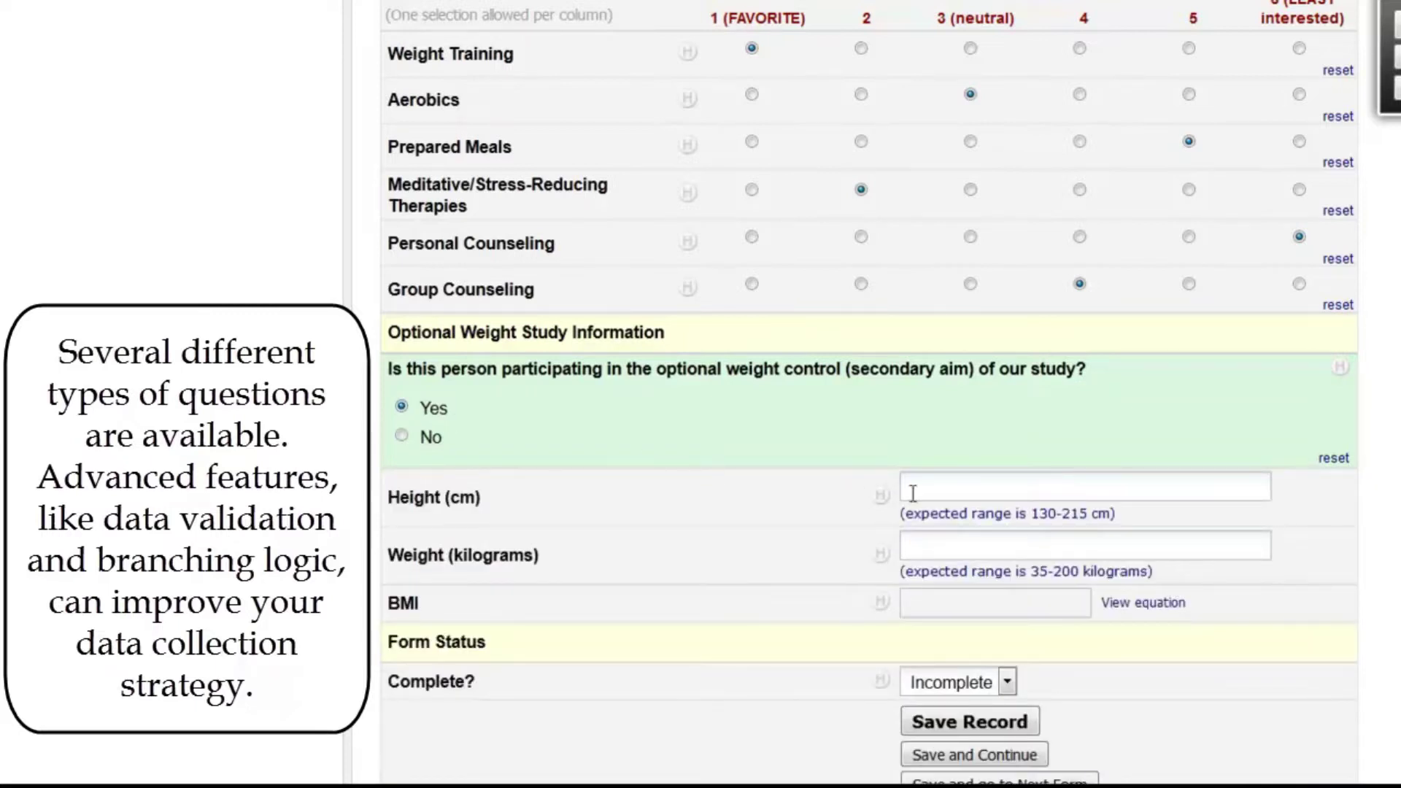
# Enter height 2000, dismiss the range warning, and correct it to 200 cm.
pyautogui.click(1204, 490)
pyautogui.write('2')
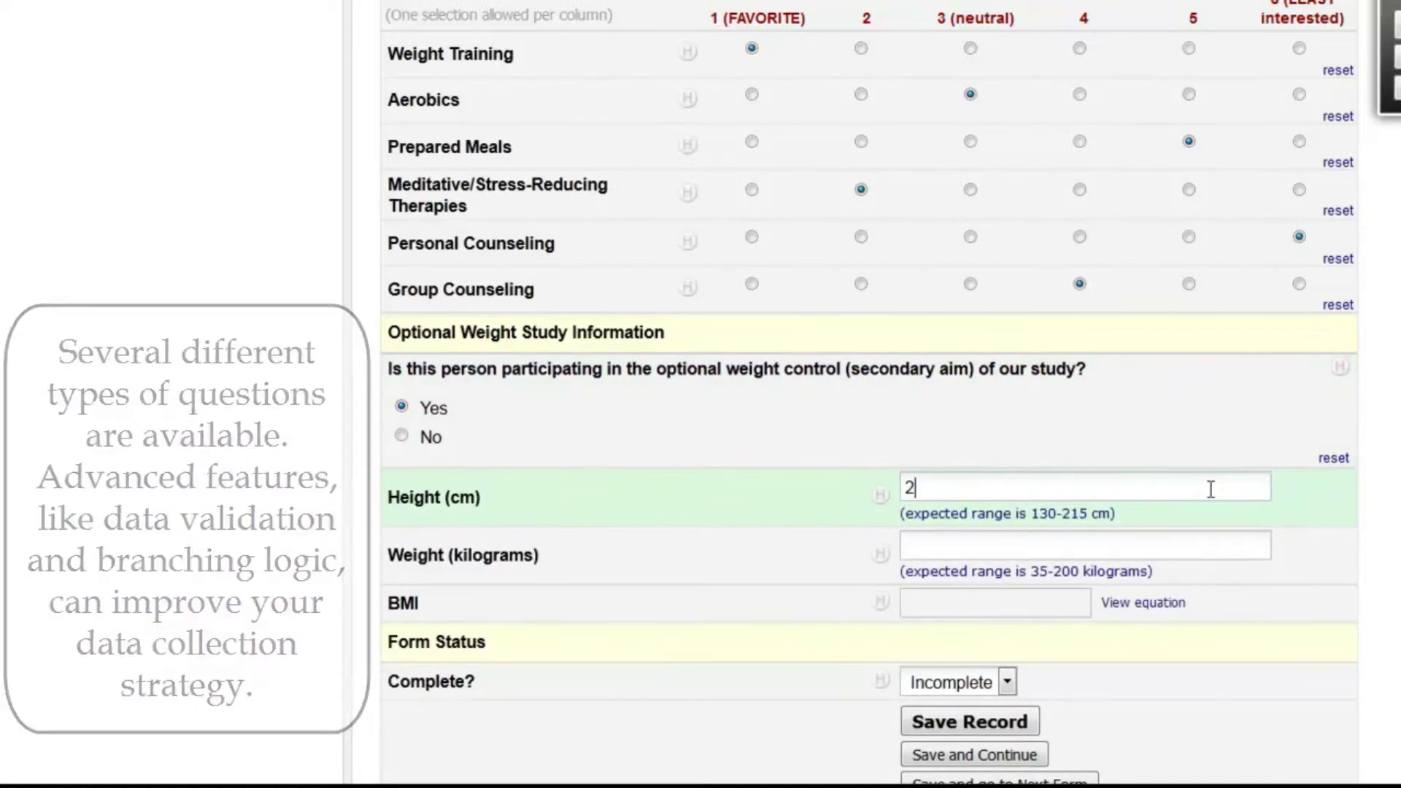
pyautogui.write('000')
pyautogui.press('Tab')
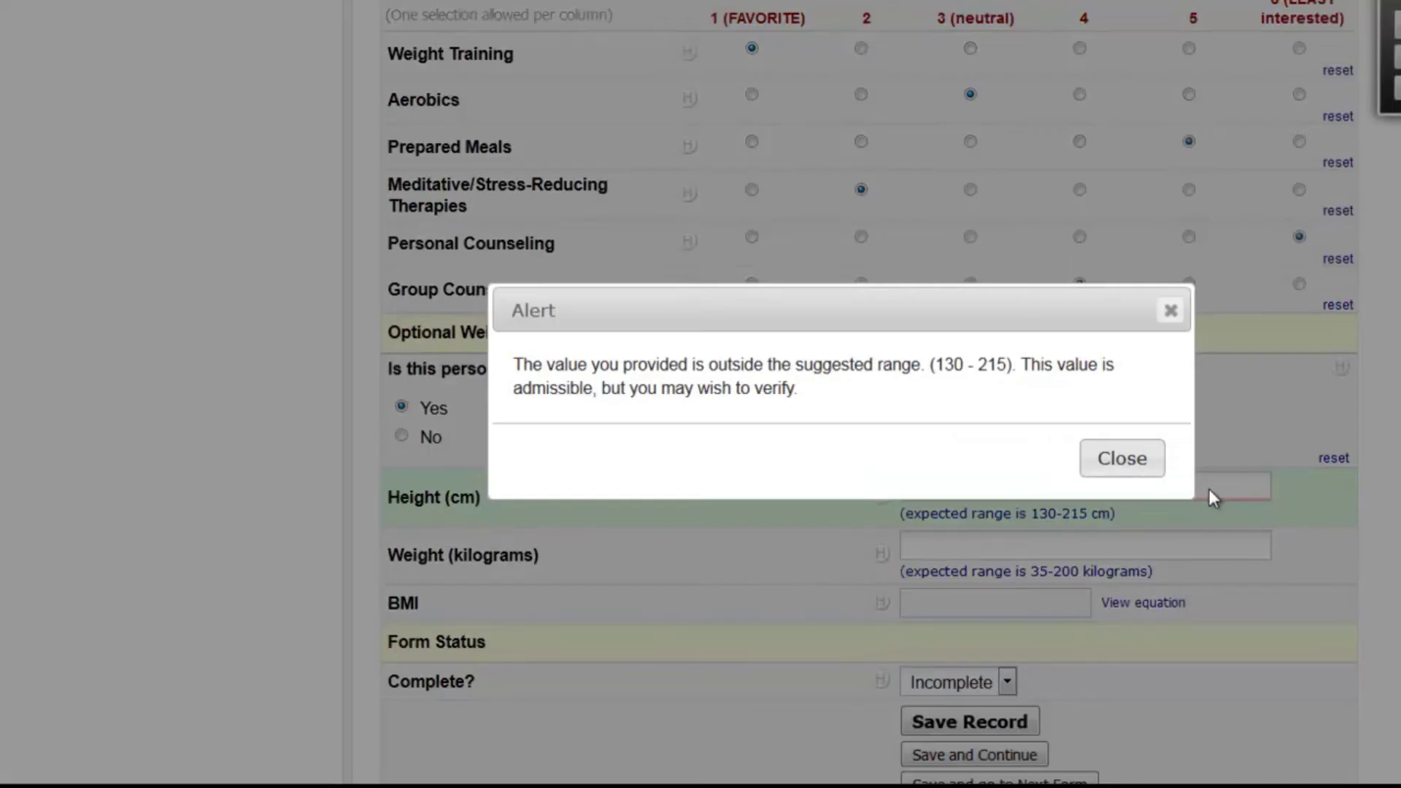
pyautogui.click(1144, 469)
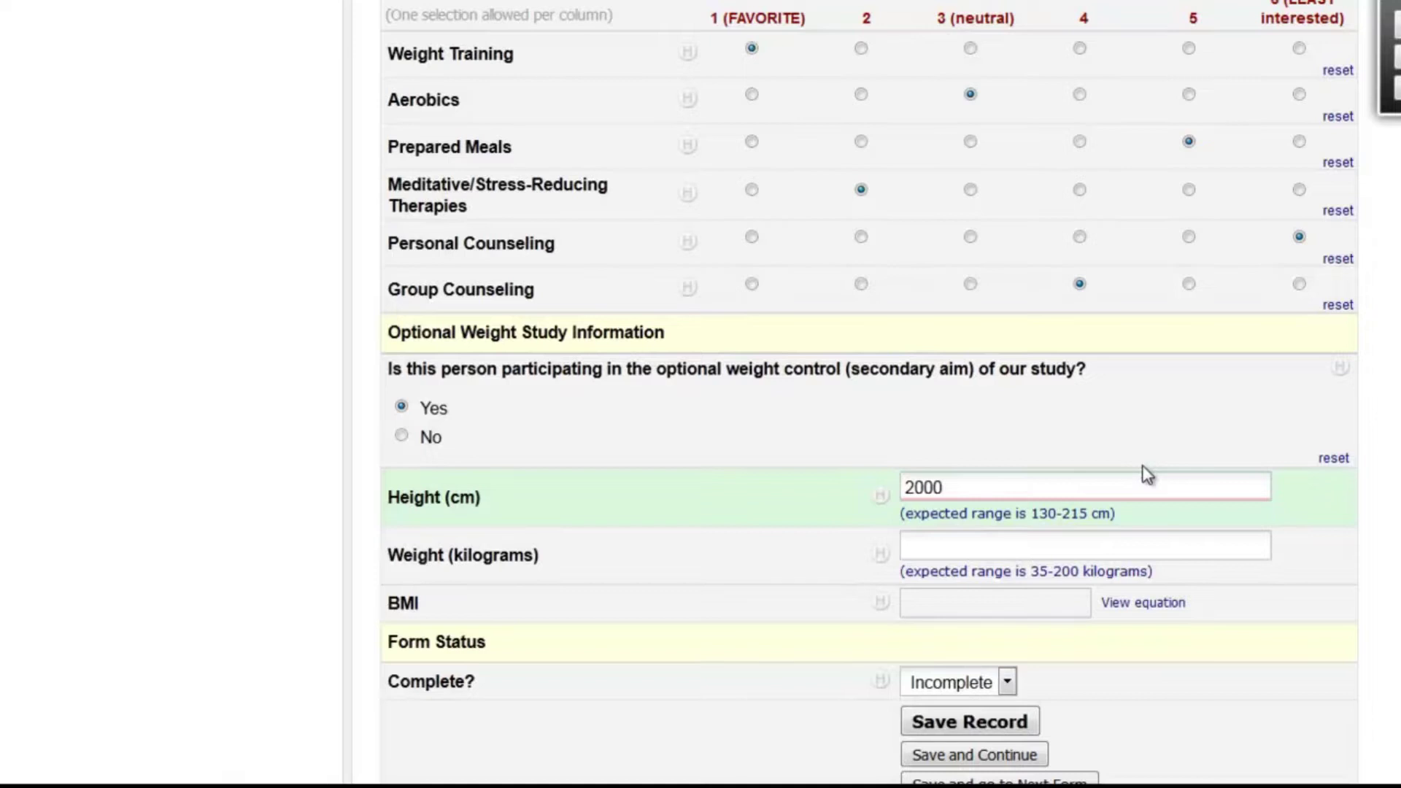
pyautogui.click(1147, 481)
pyautogui.press('BackSpace')
# Enter weight 199 kg, mark the form Complete, and save.
pyautogui.click(1168, 543)
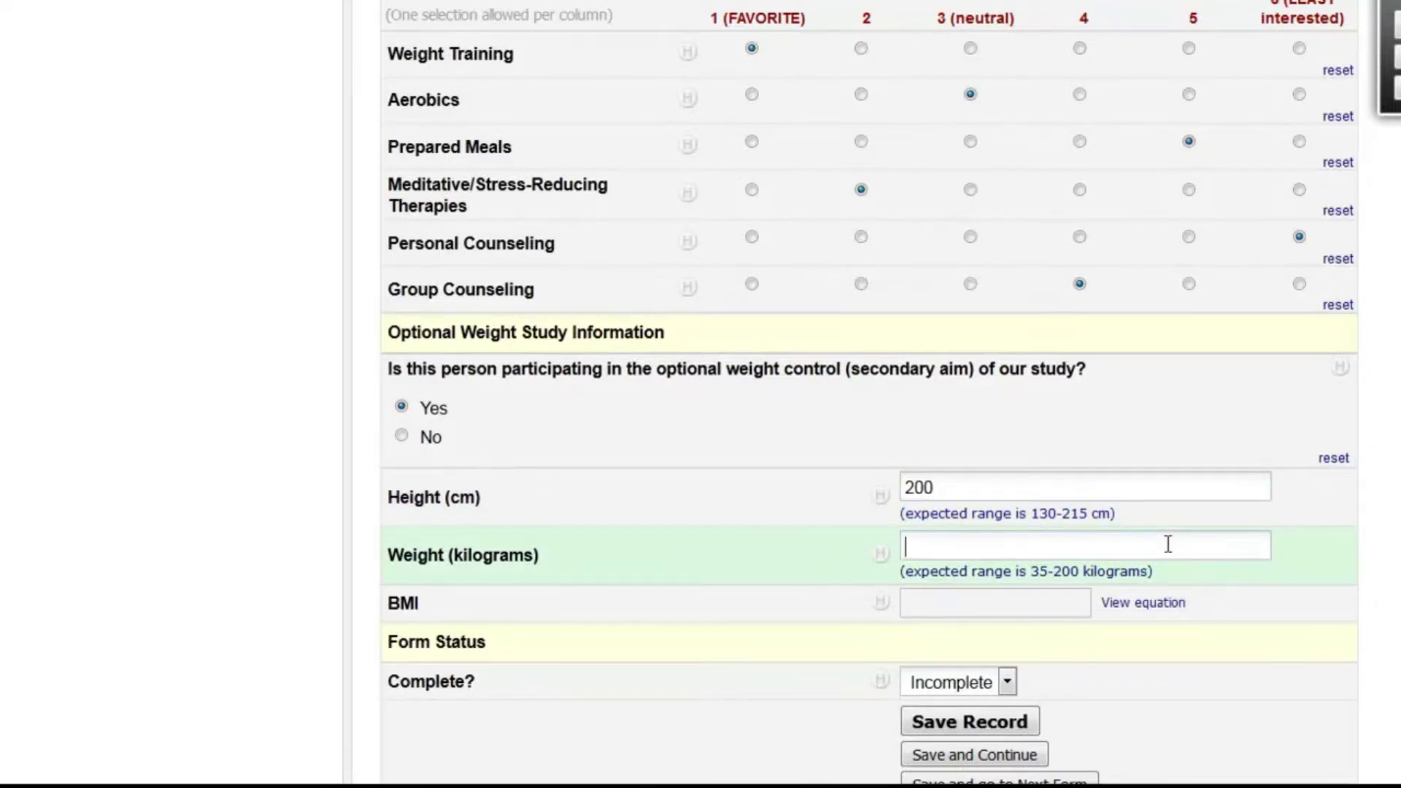
pyautogui.write('199')
pyautogui.press('Tab')
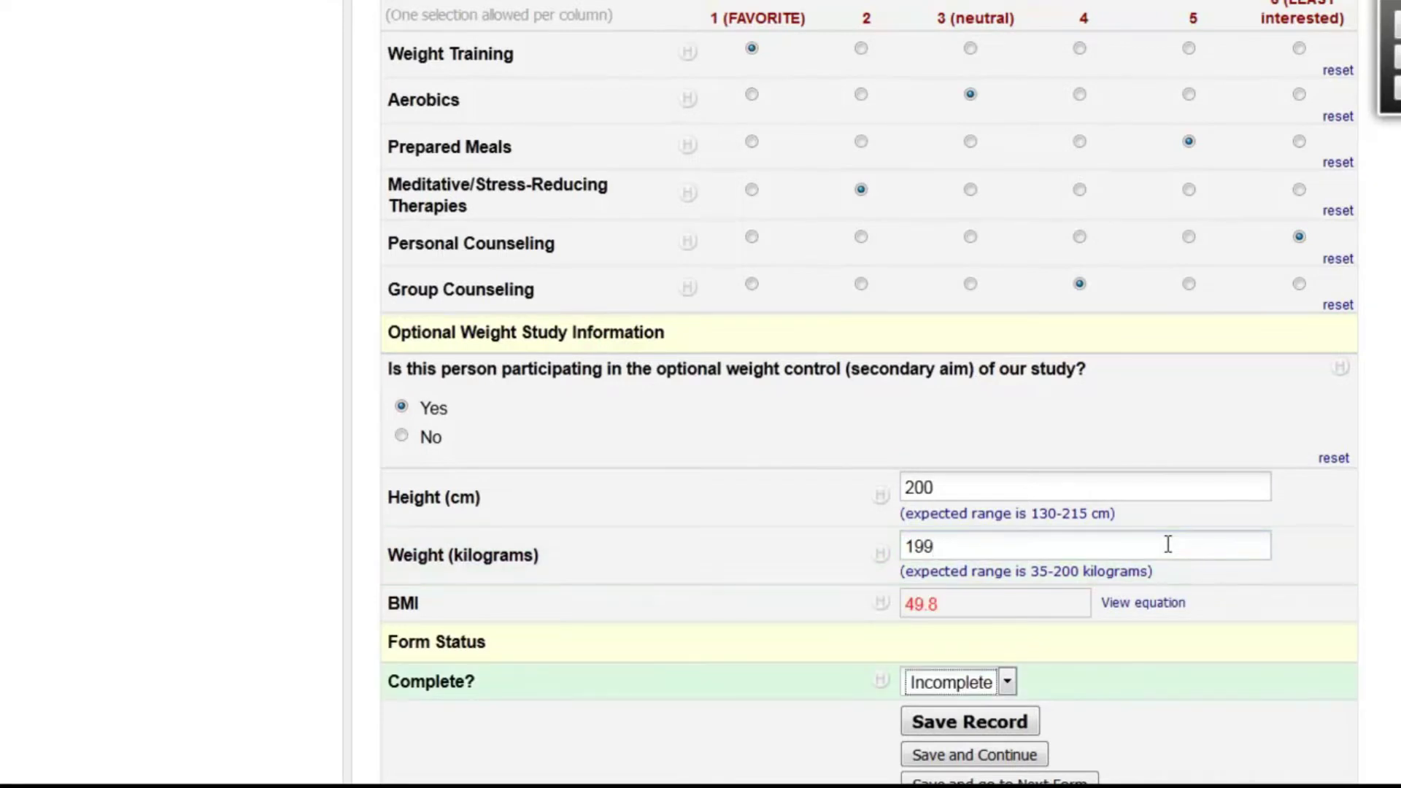
pyautogui.scroll(-3, 1168, 544)
pyautogui.click(1006, 529)
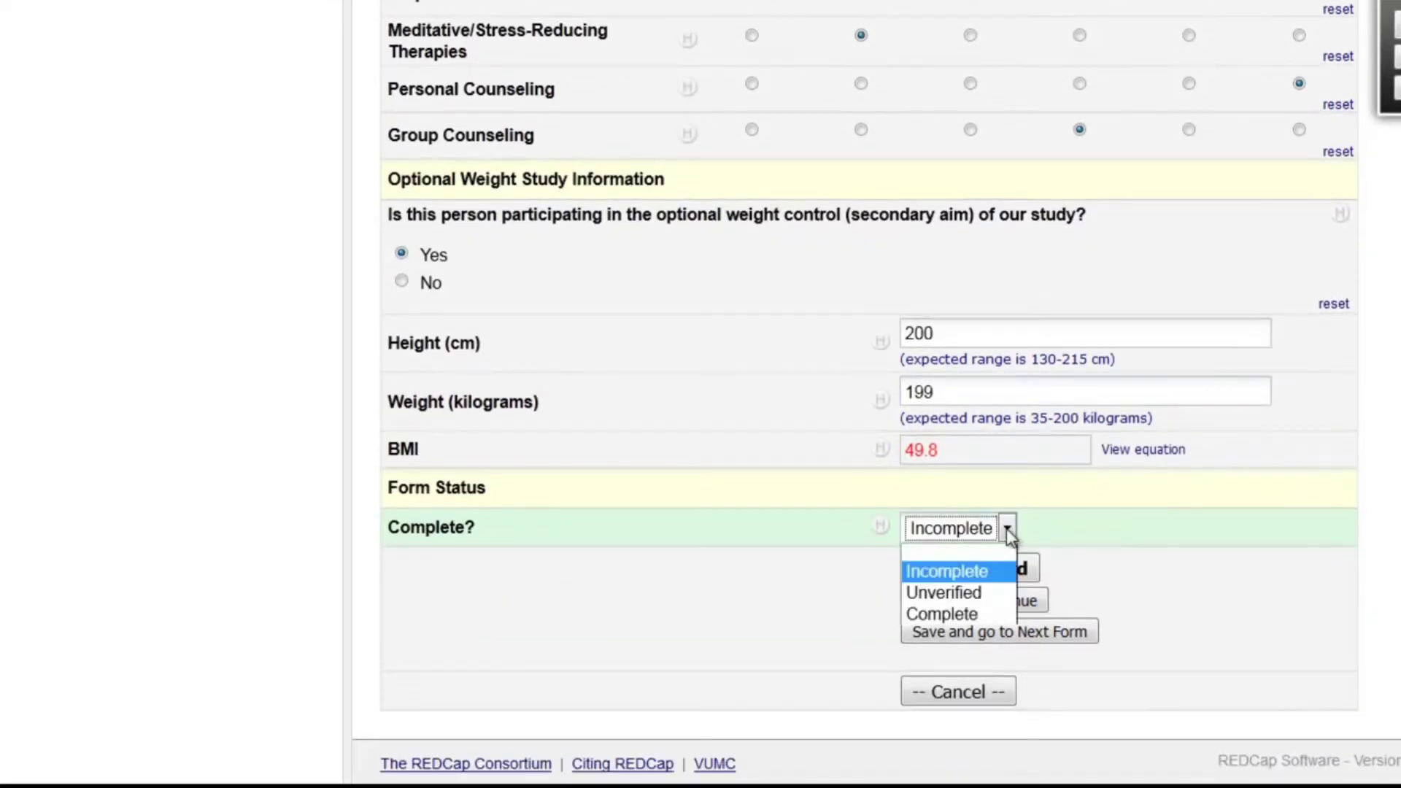
pyautogui.click(997, 614)
pyautogui.click(998, 607)
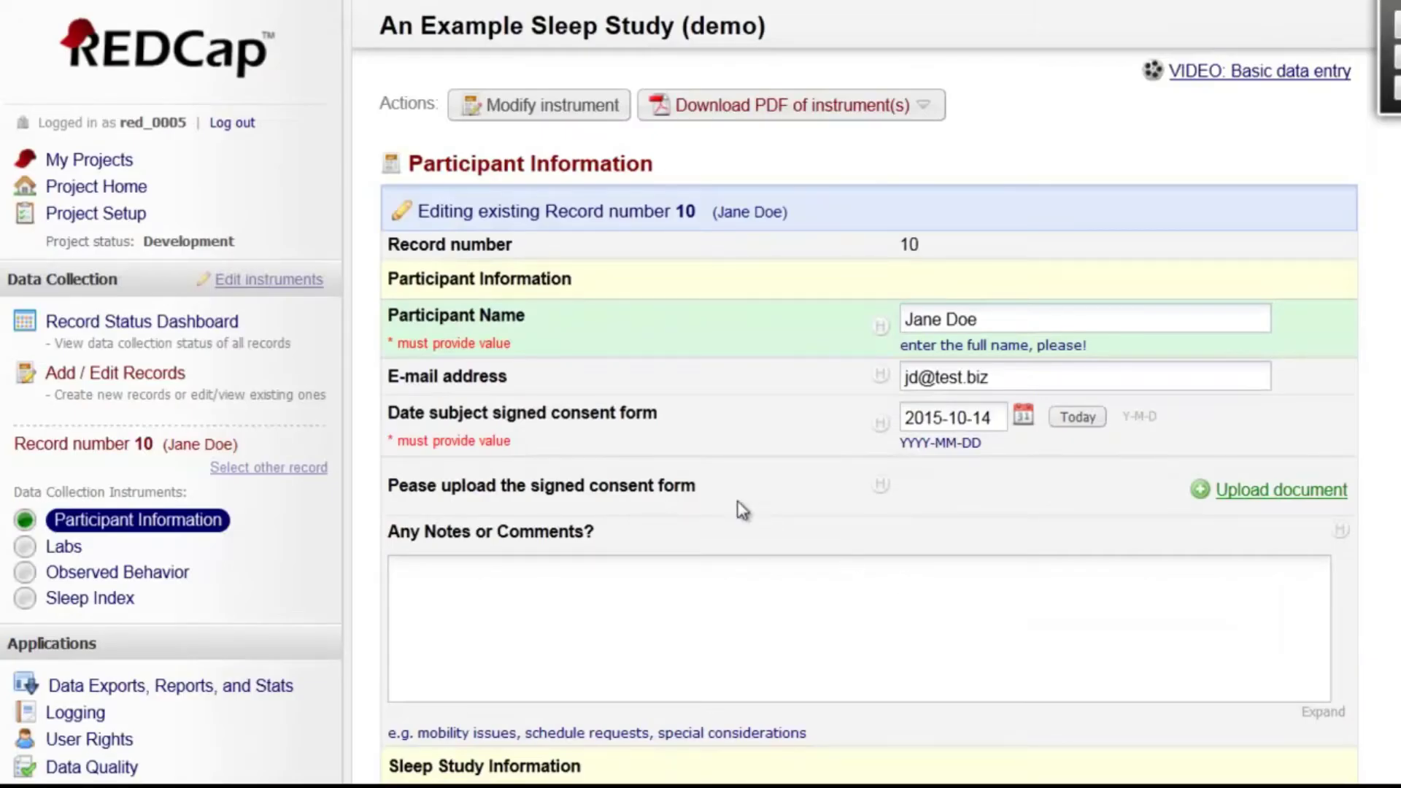
# Add a Text Box 'Phone number' (variable phone) after e-mail, validated as Phone (North America).
pyautogui.click(300, 283)
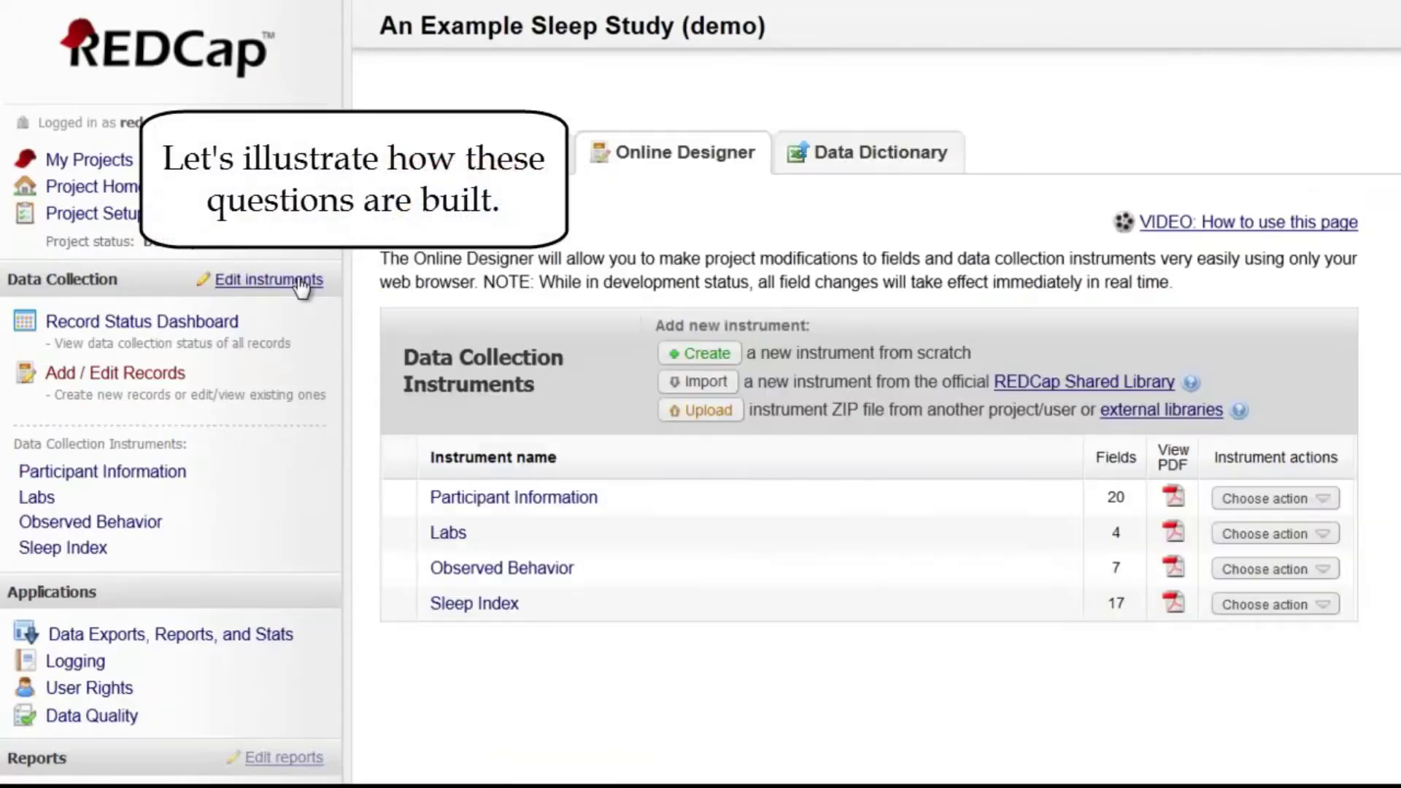
pyautogui.click(517, 506)
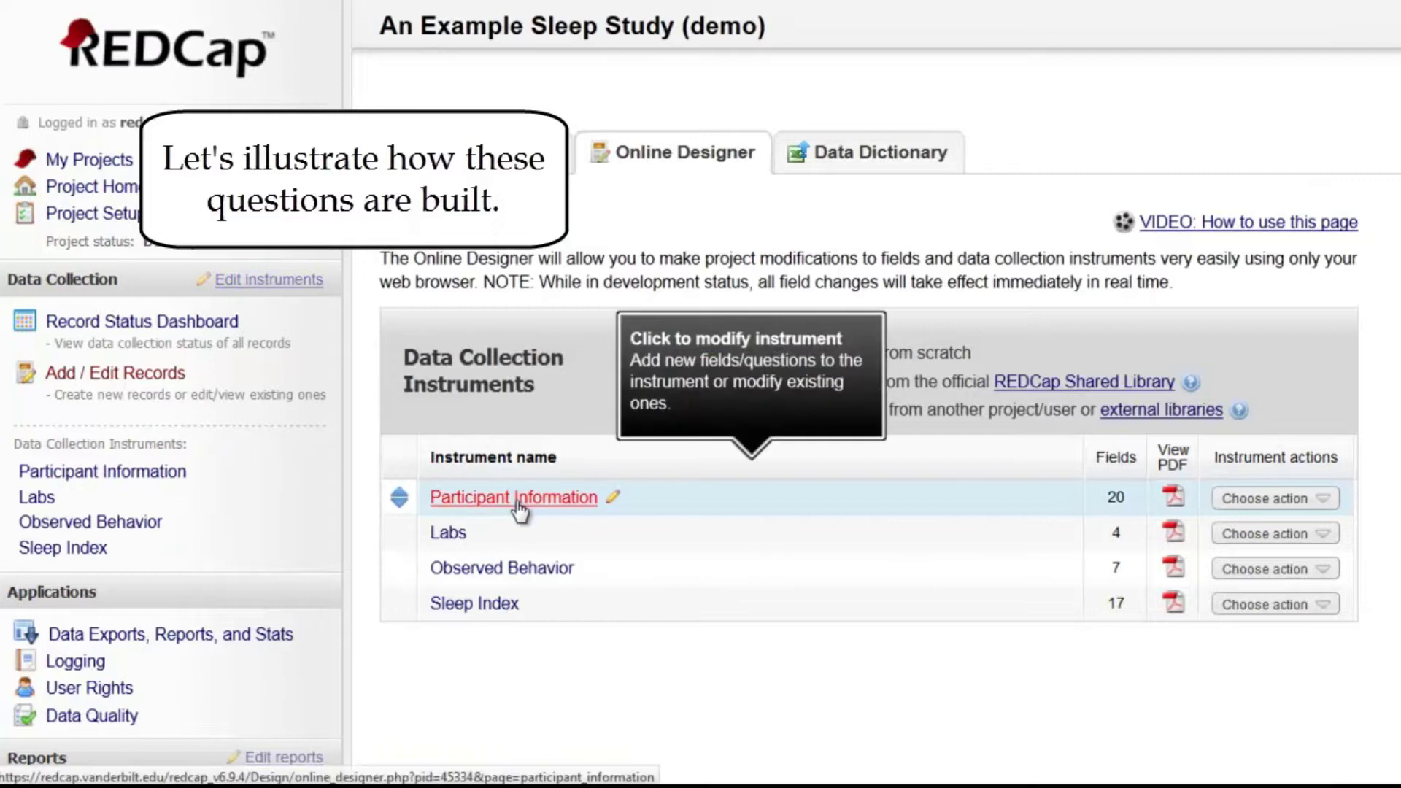
pyautogui.scroll(-5, 516, 501)
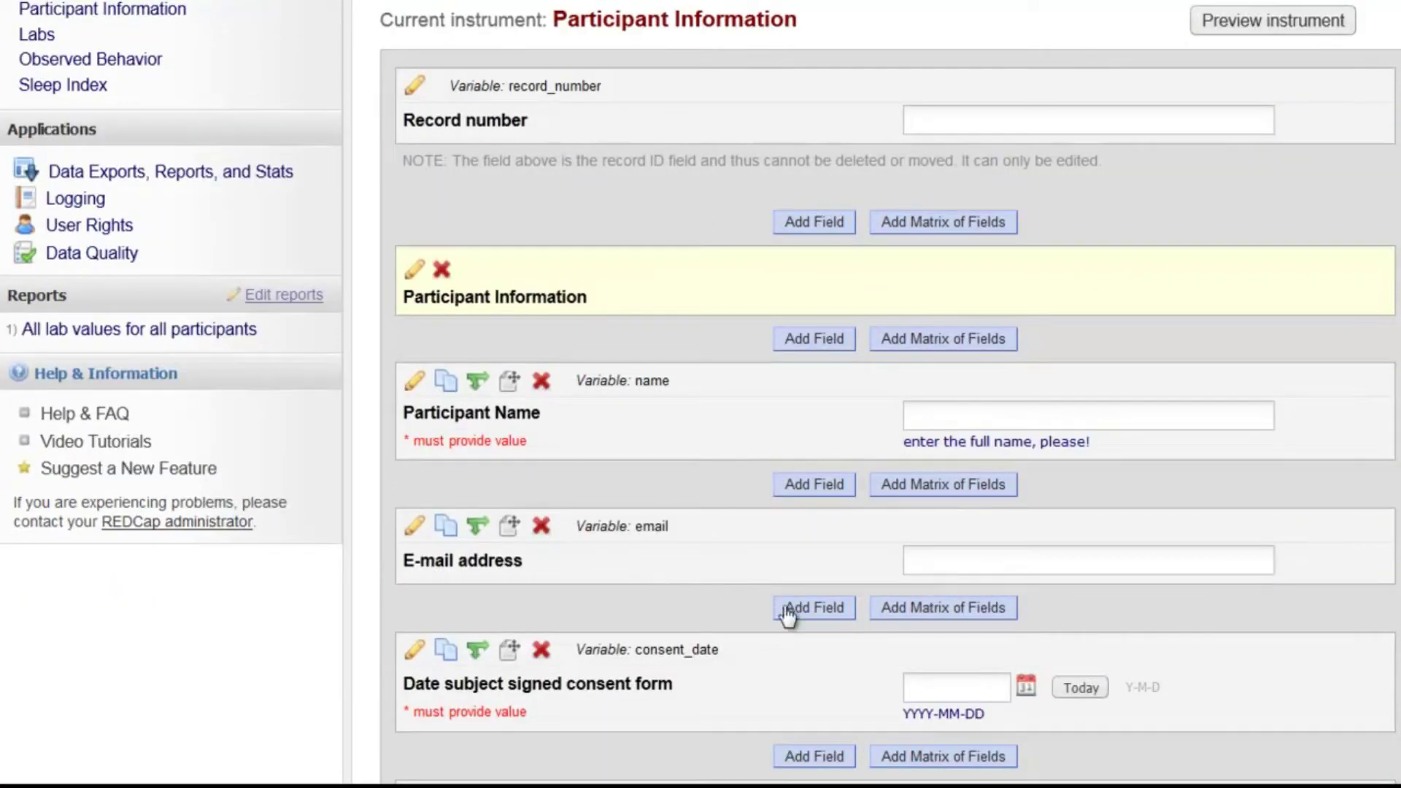
pyautogui.click(811, 613)
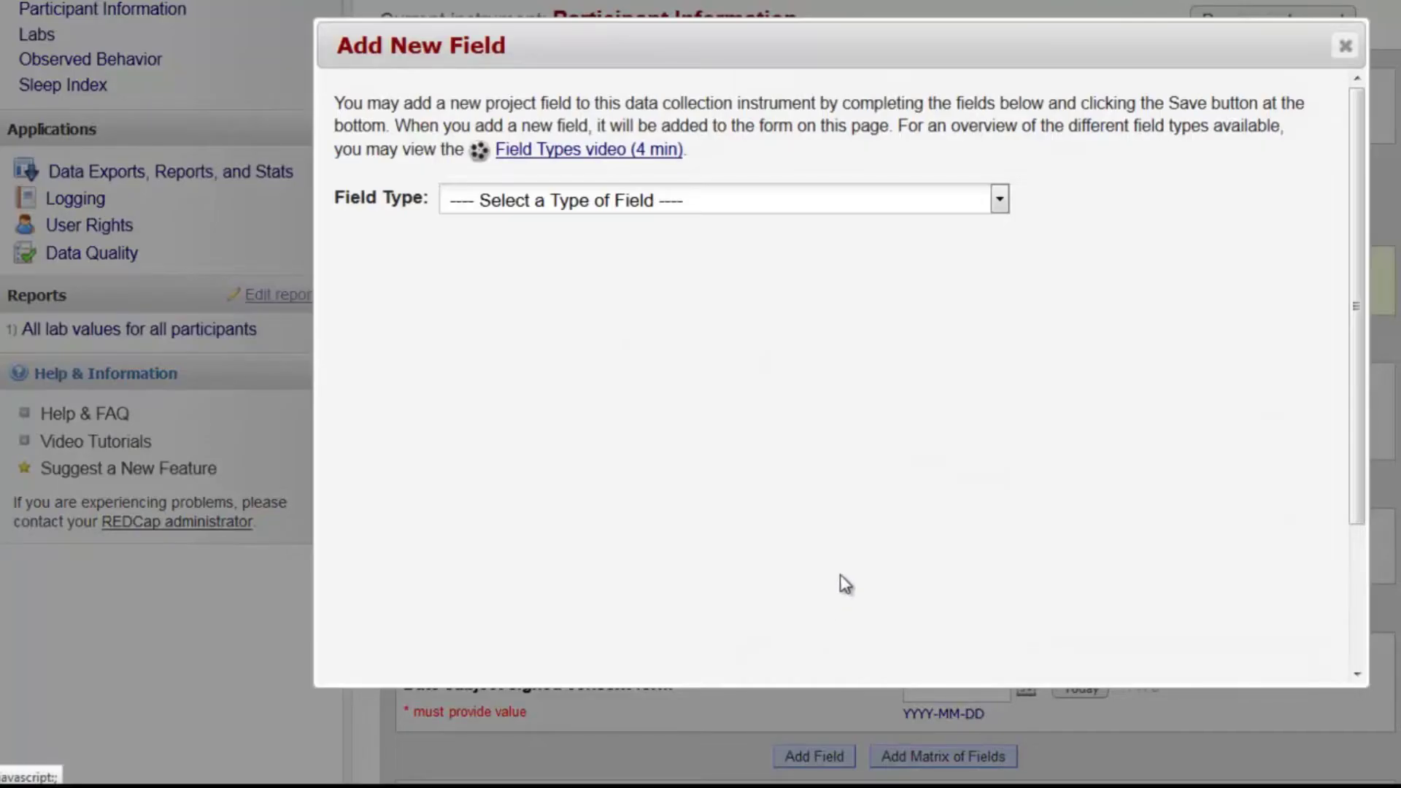
pyautogui.click(1001, 202)
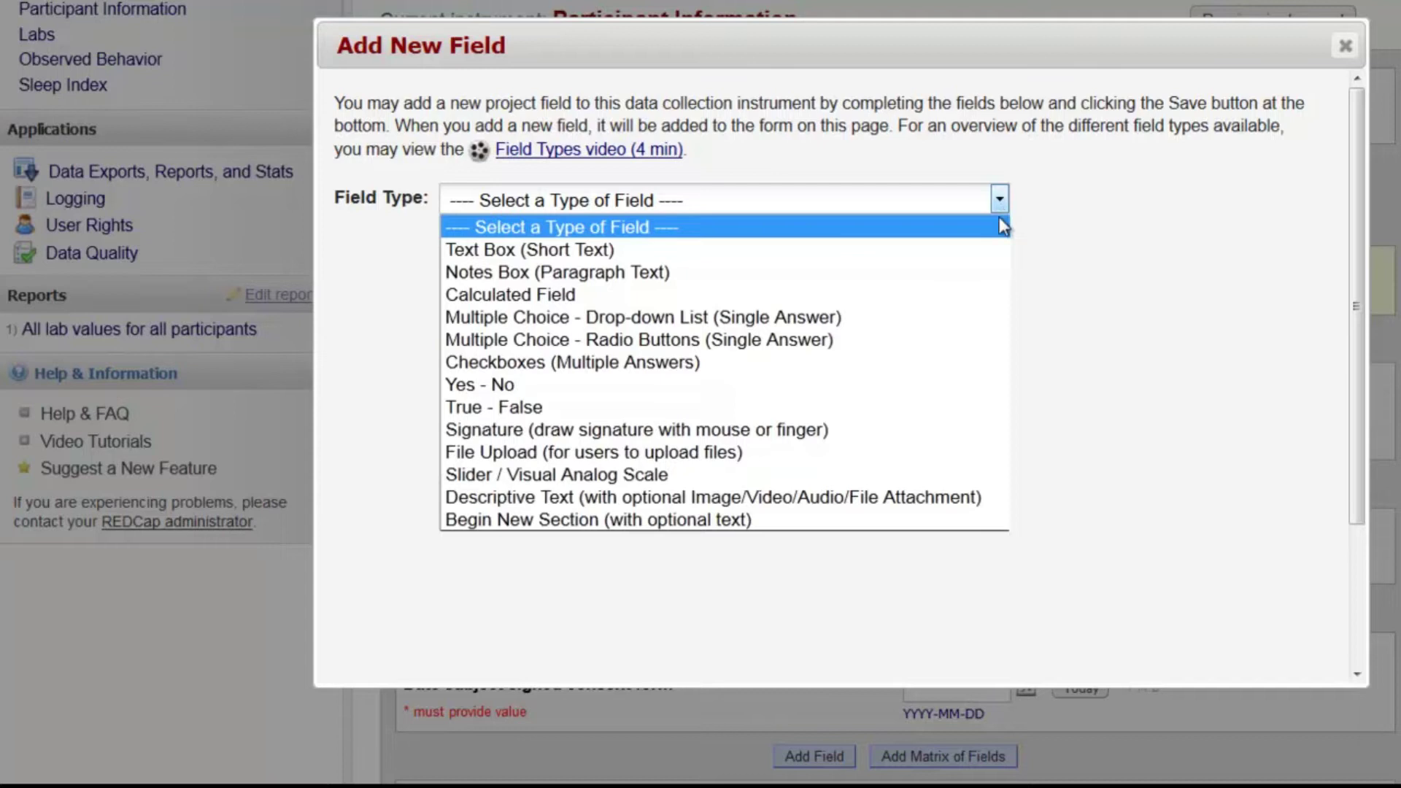
pyautogui.click(992, 244)
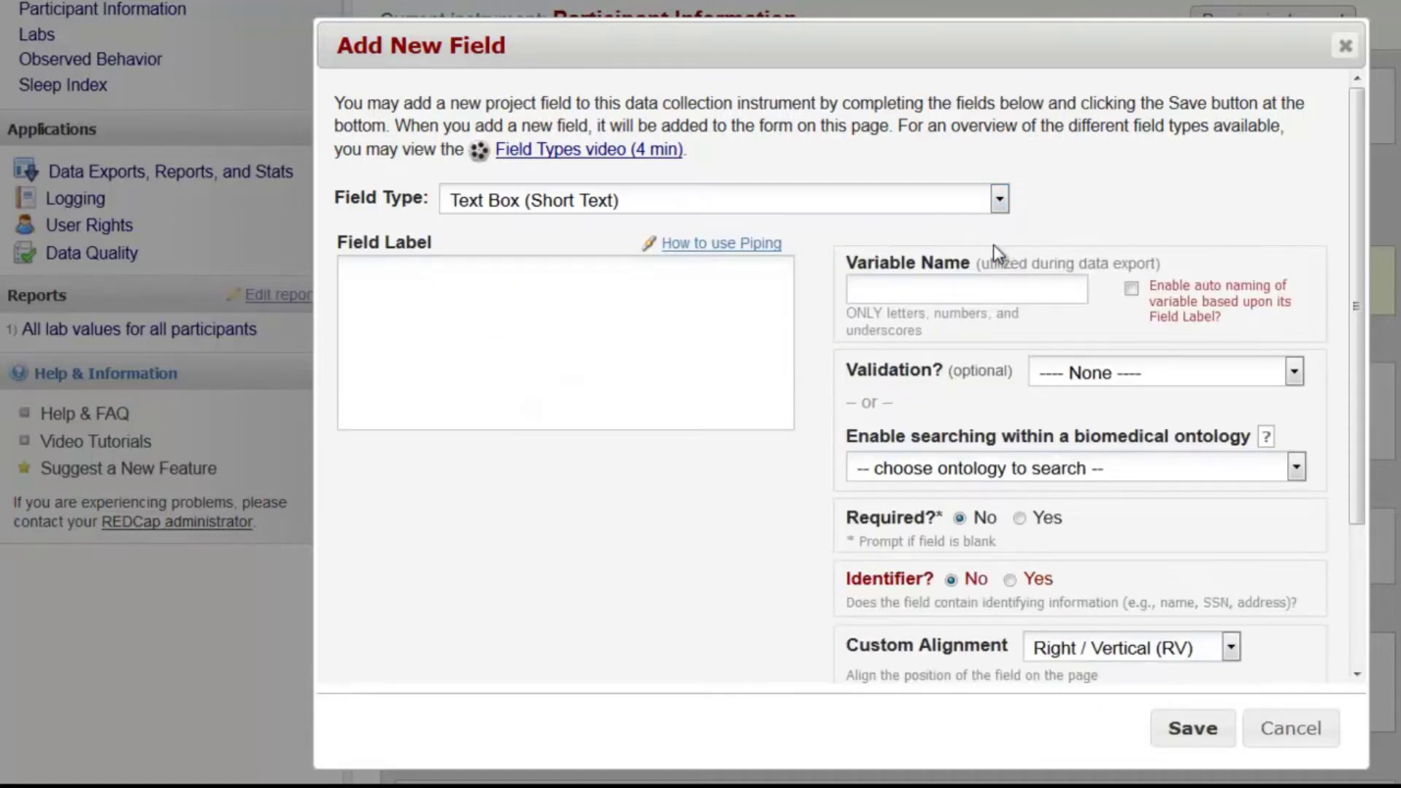
pyautogui.click(770, 280)
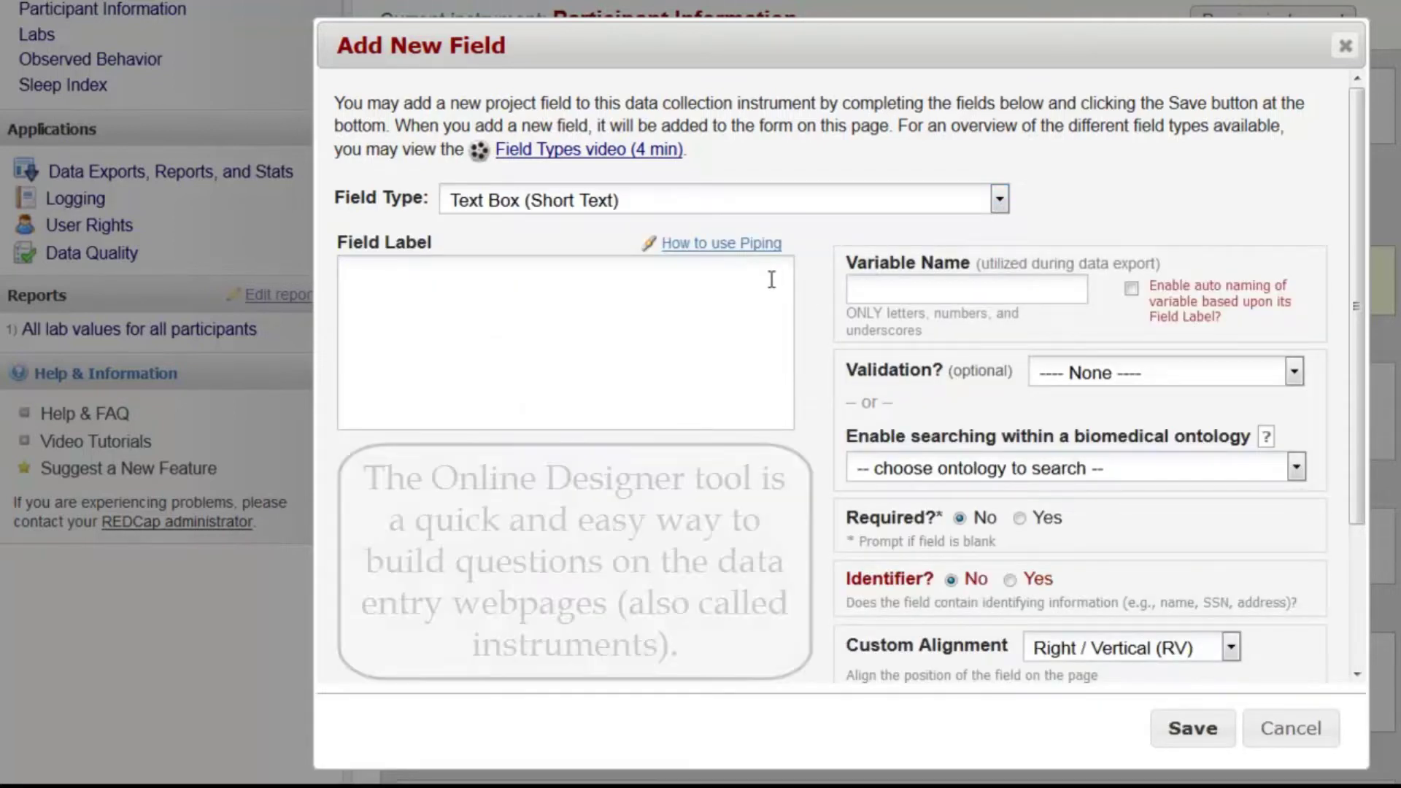
pyautogui.write('Phone nu')
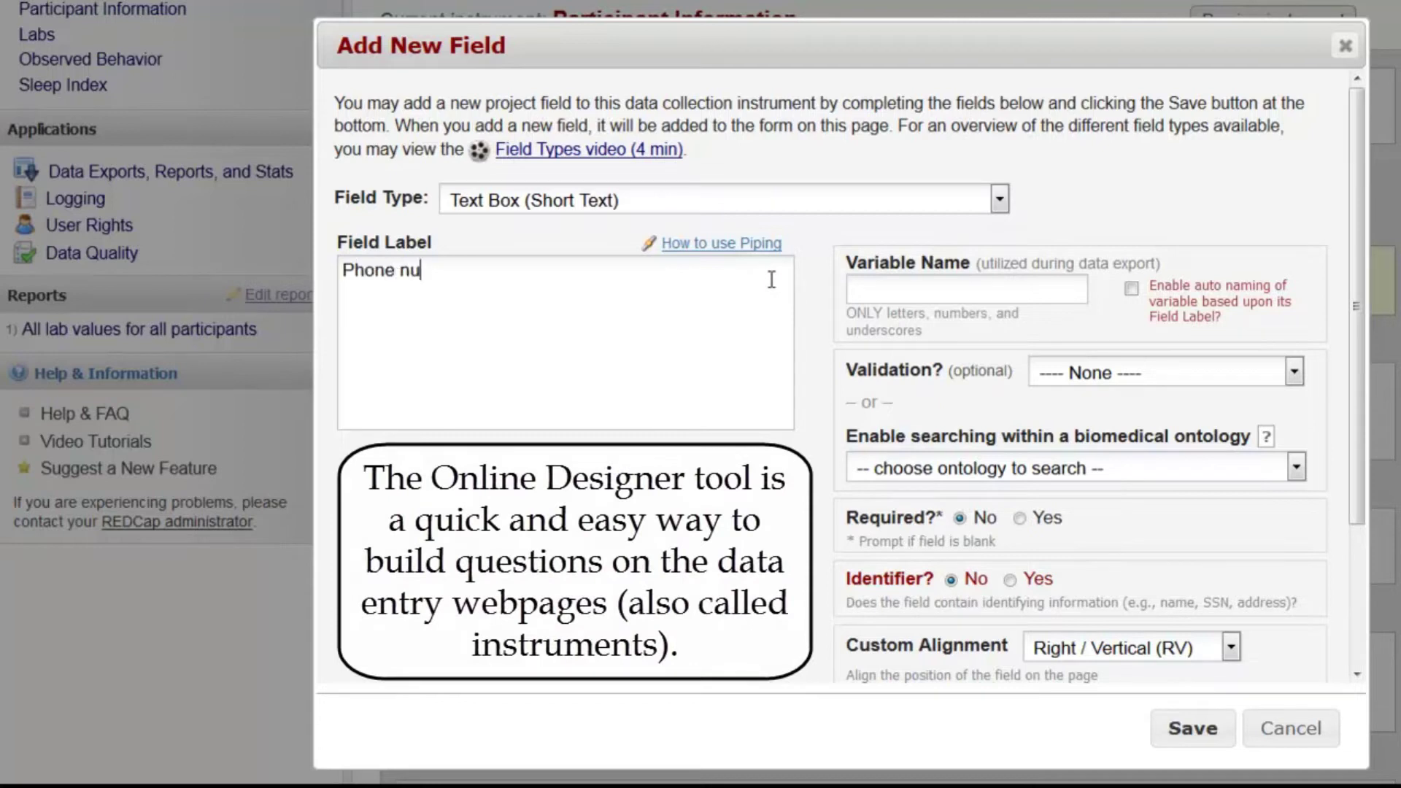
pyautogui.write('mber')
pyautogui.press('Tab')
pyautogui.write('ph')
pyautogui.write('one')
pyautogui.click(1214, 373)
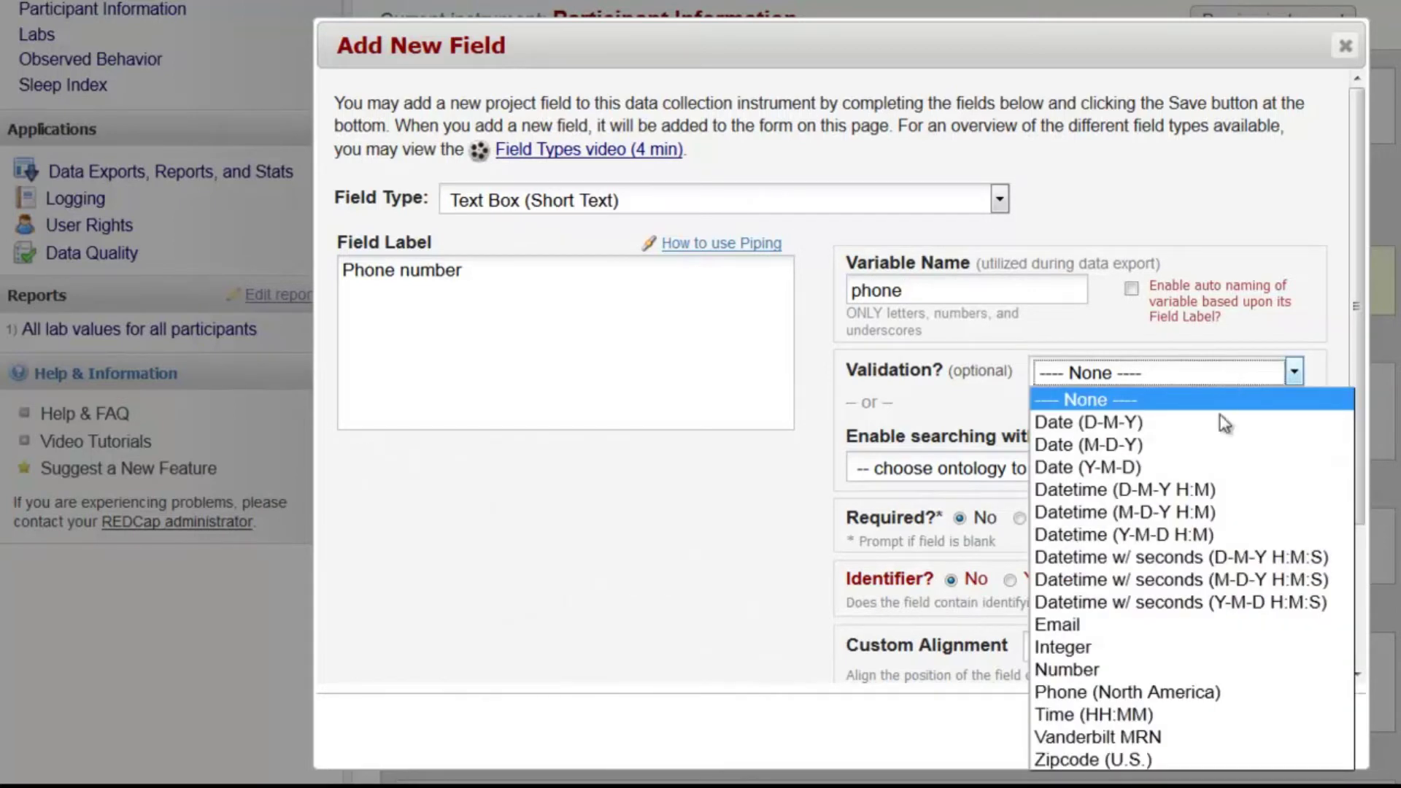
pyautogui.click(1215, 696)
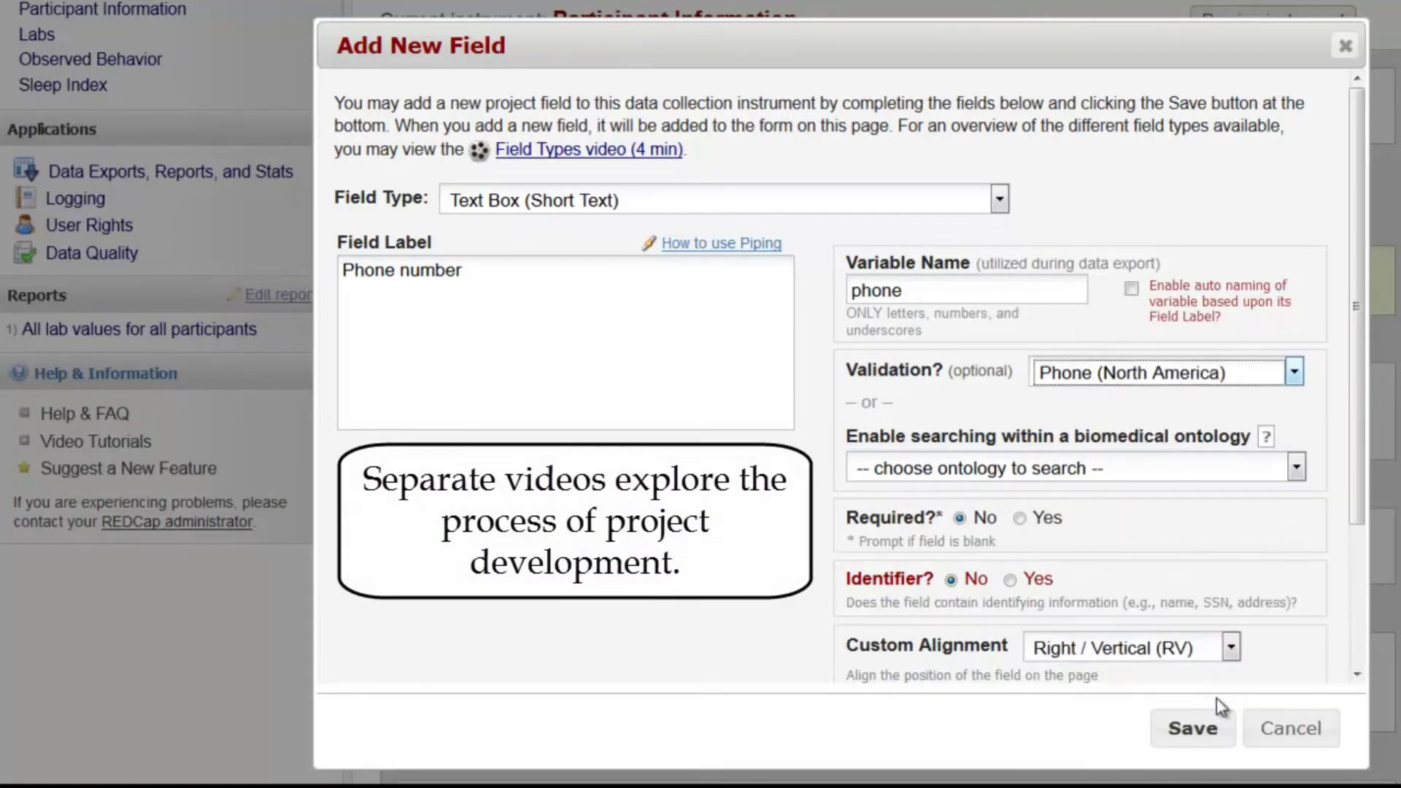
pyautogui.click(1212, 730)
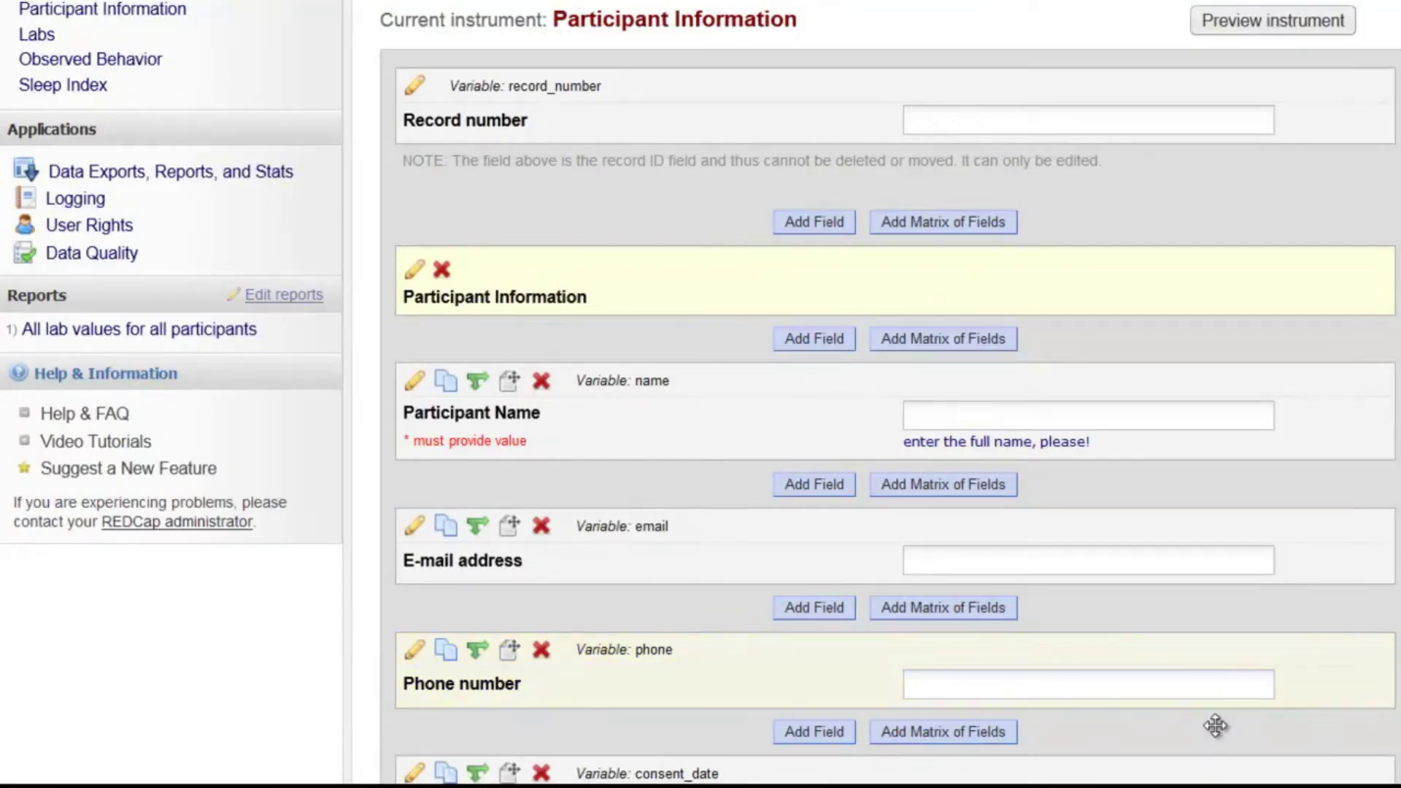
pyautogui.scroll(1, 1215, 726)
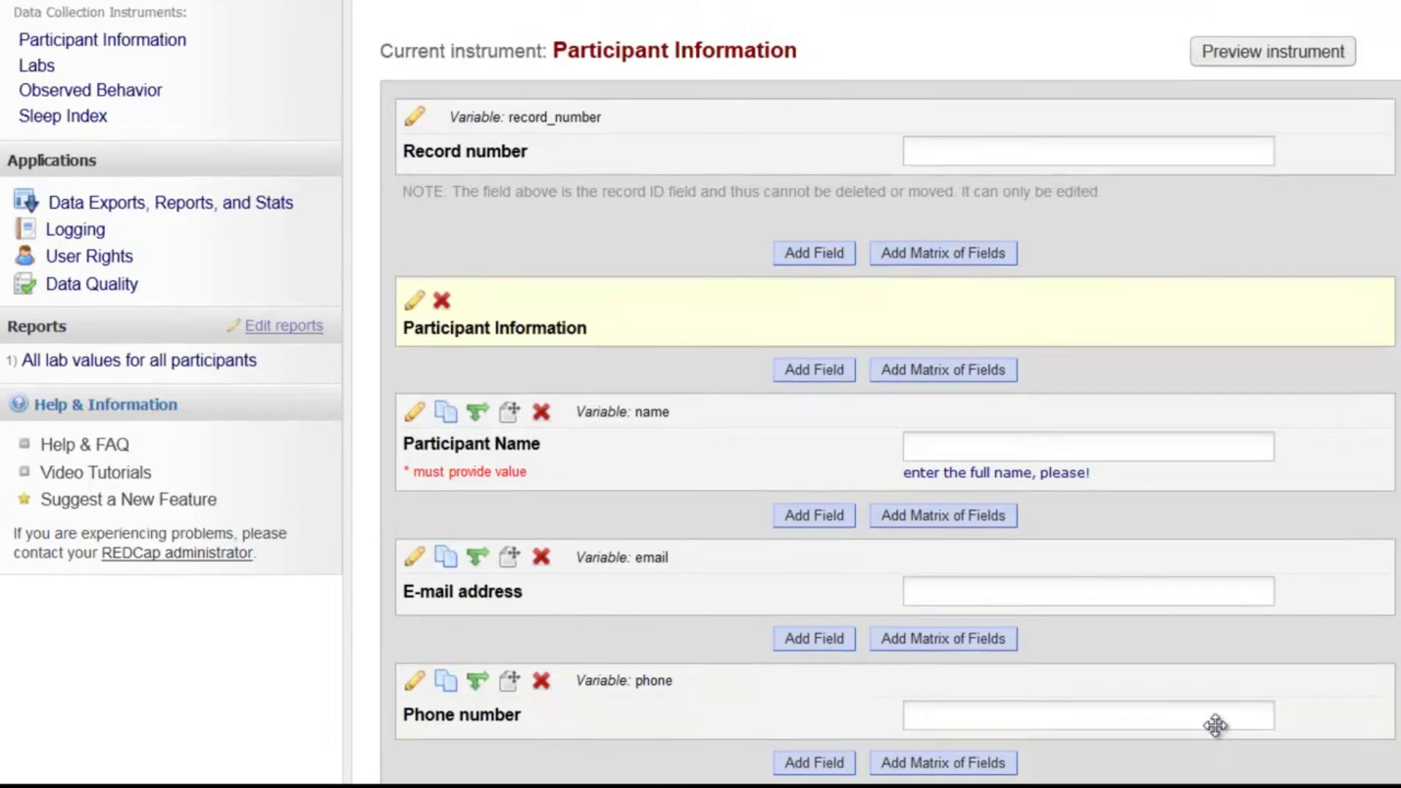
pyautogui.scroll(4, 1213, 725)
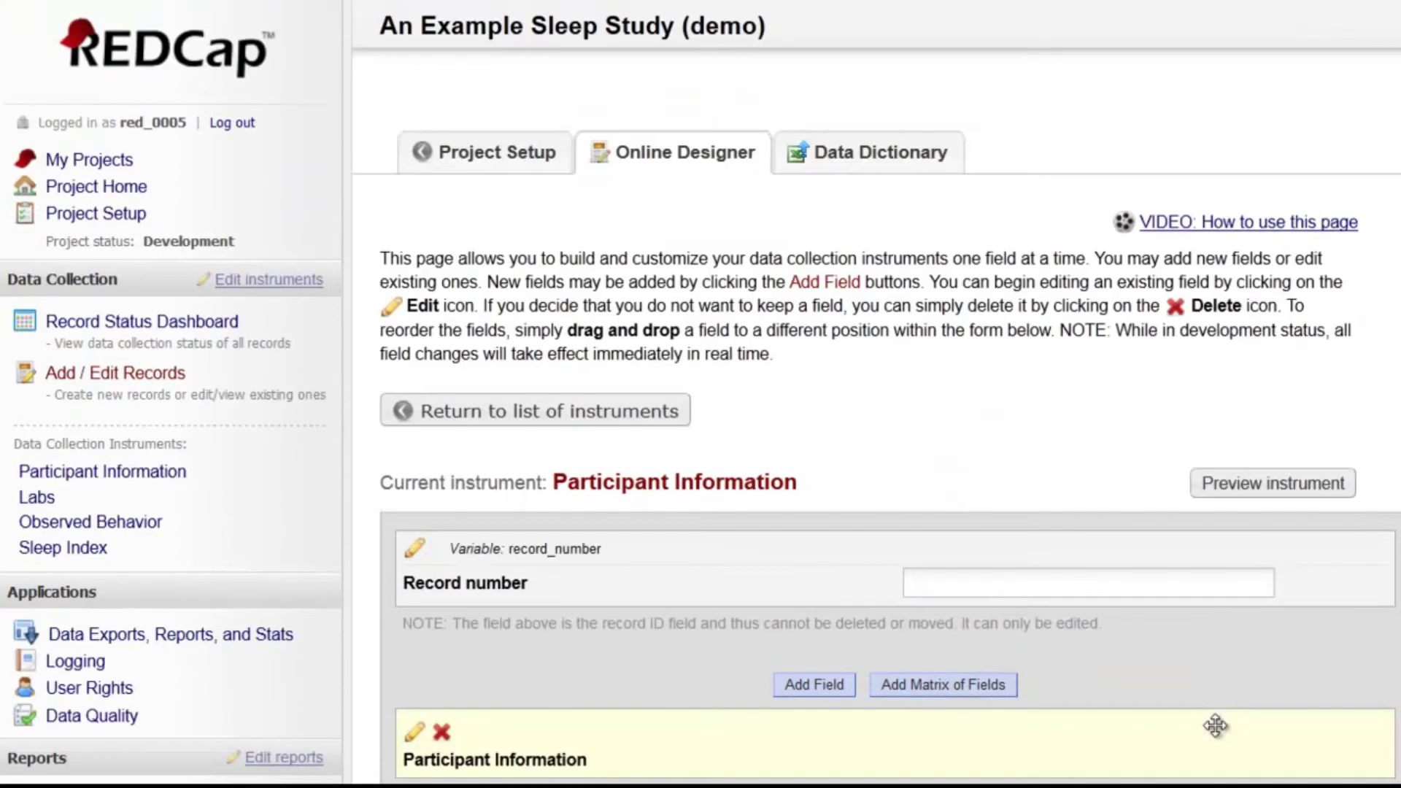
pyautogui.click(175, 481)
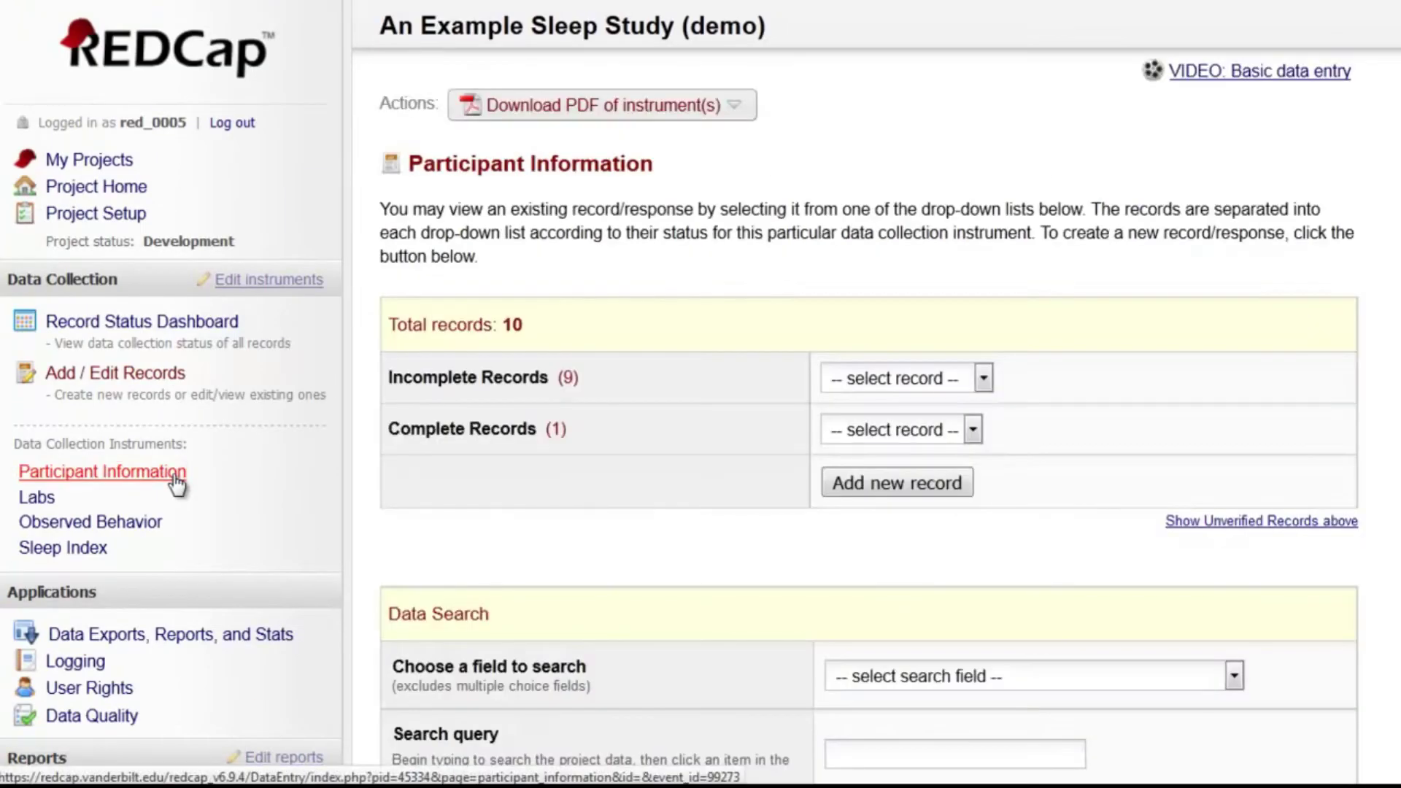
pyautogui.click(972, 430)
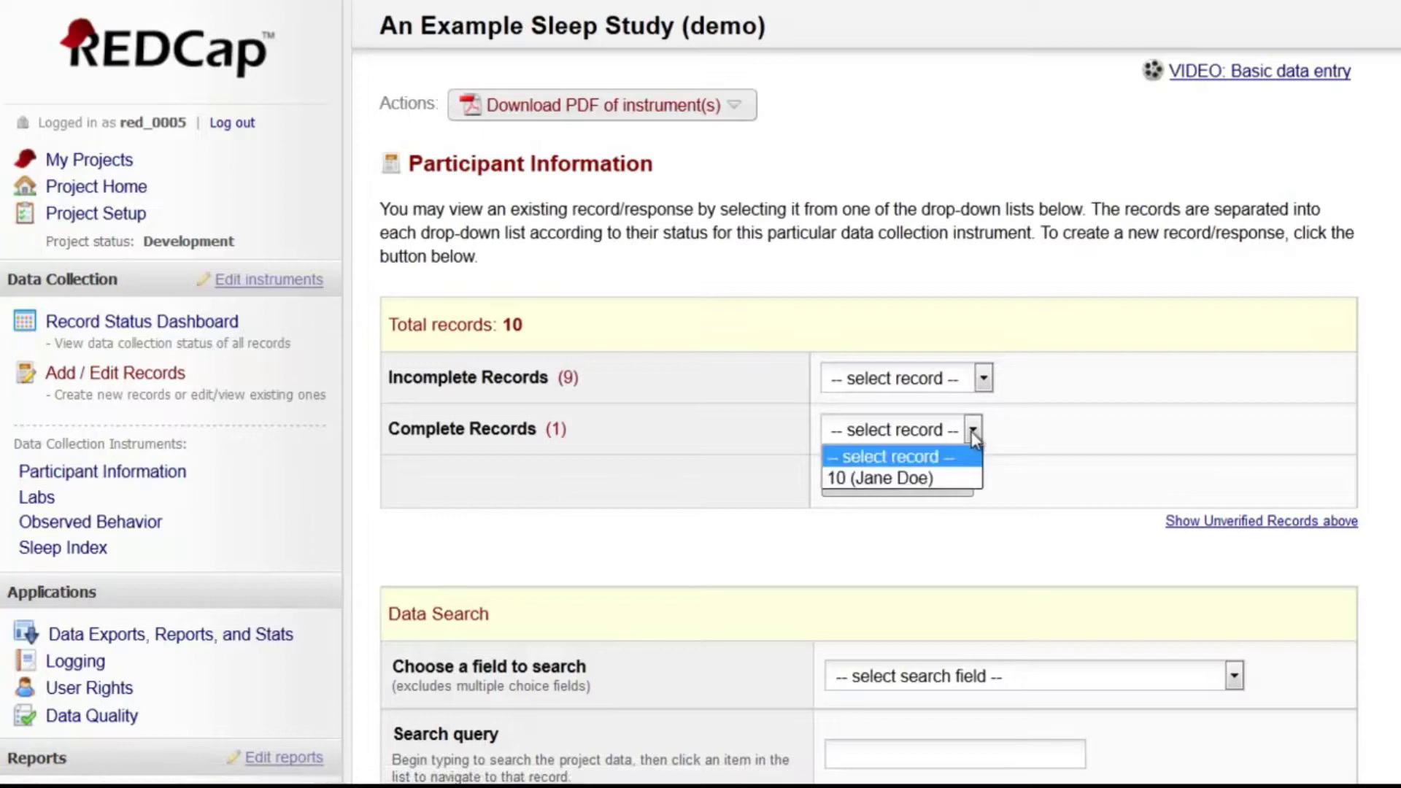
pyautogui.click(975, 479)
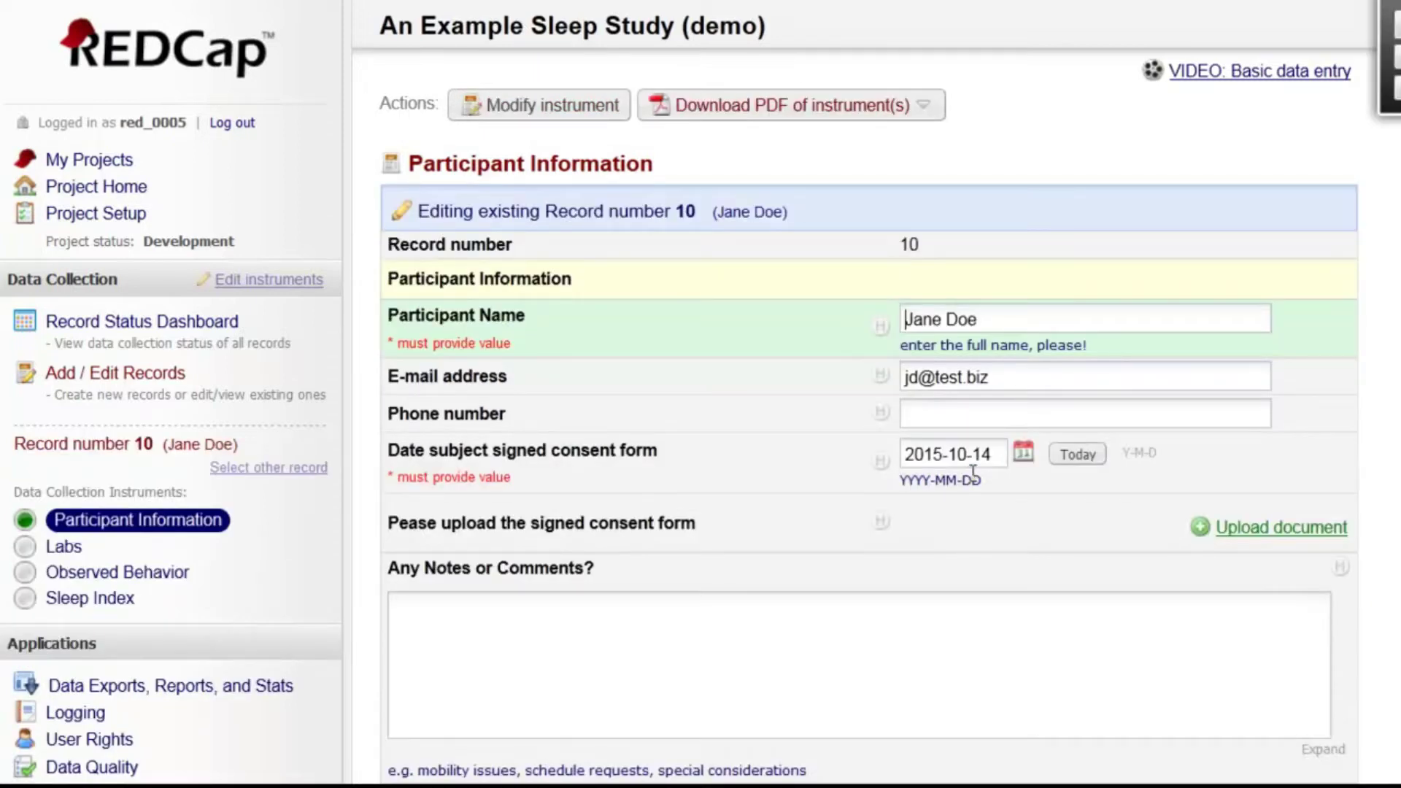
pyautogui.click(1135, 416)
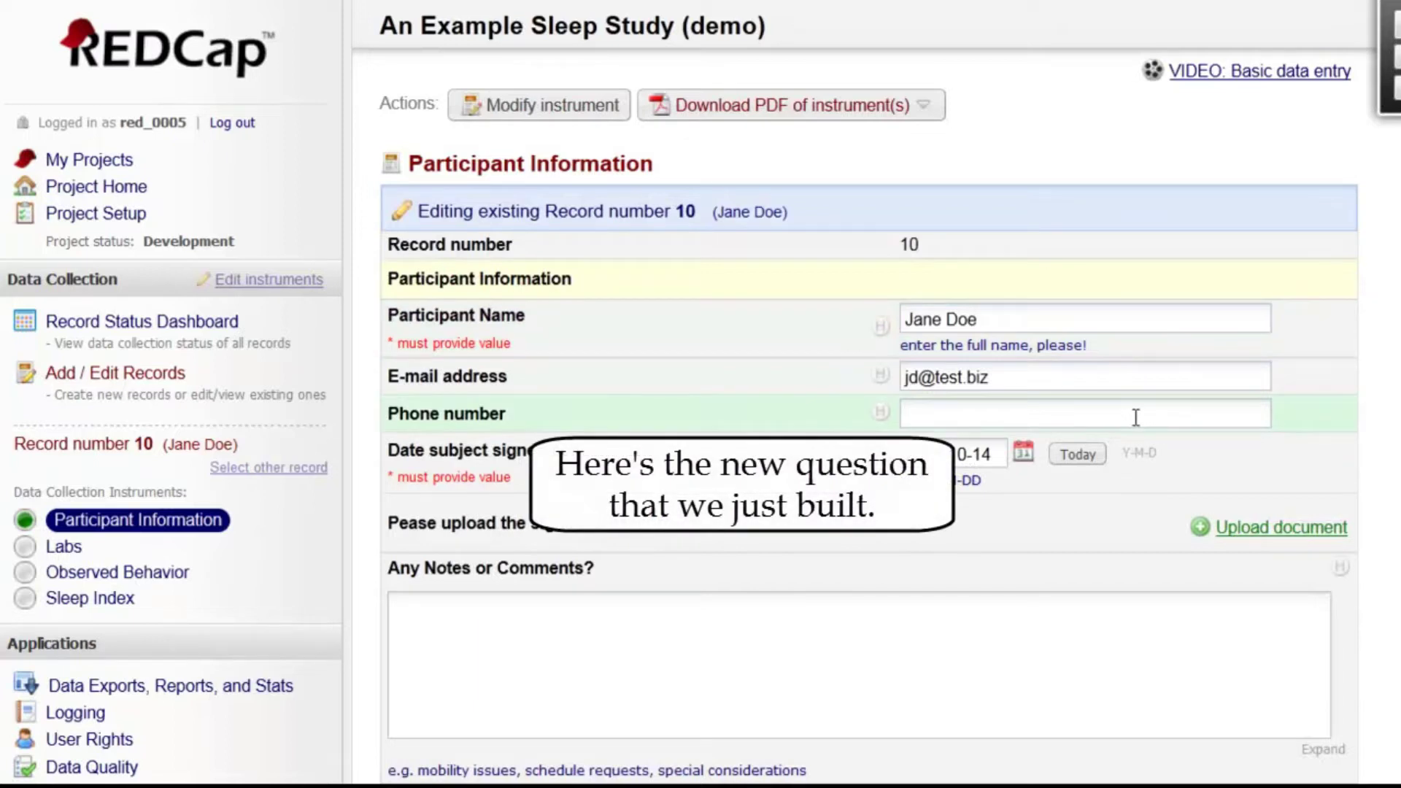
pyautogui.write('555')
pyautogui.write(' 555 ')
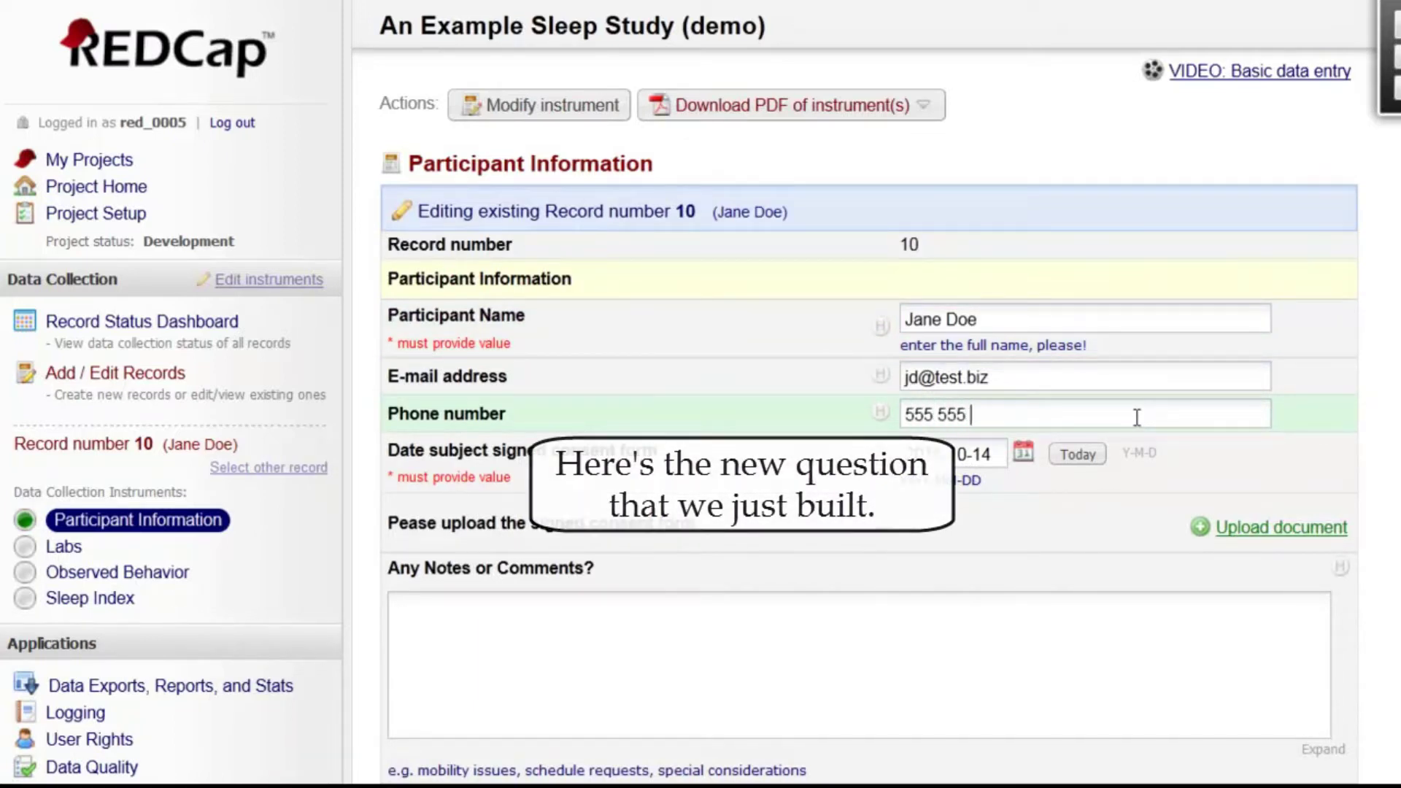
pyautogui.write('5555')
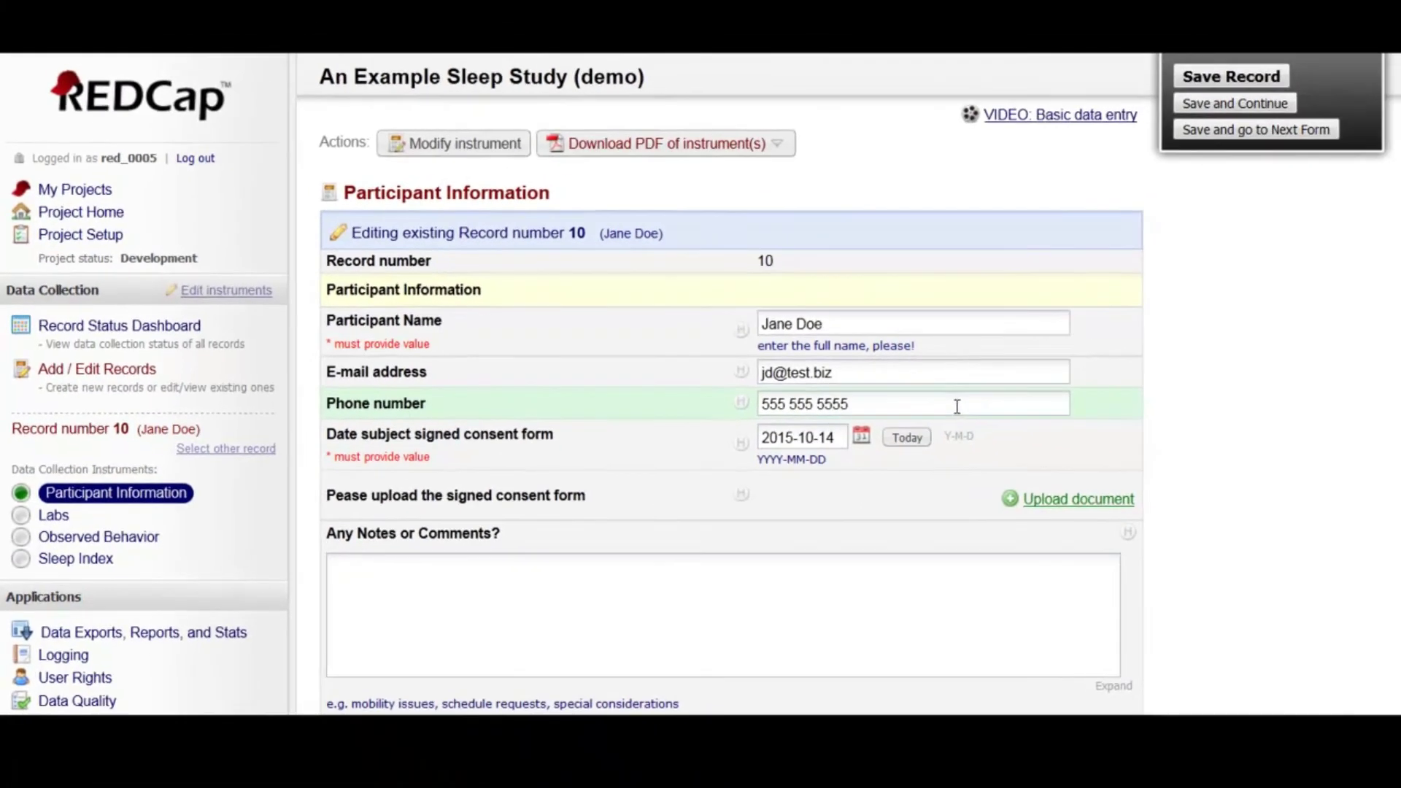
# Save the phone number and set the Labs blood draw date to 2015-10-15.
pyautogui.click(1212, 136)
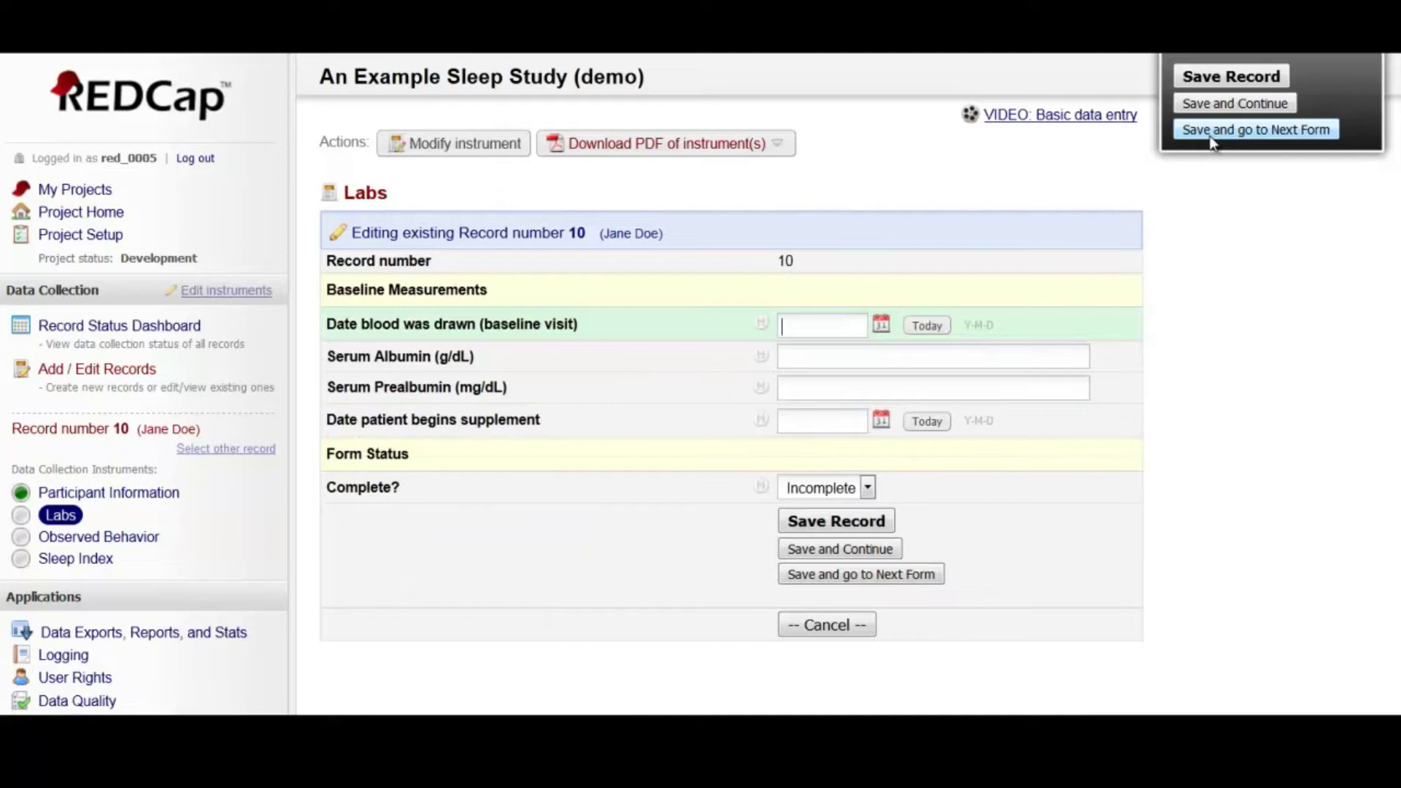
pyautogui.click(881, 326)
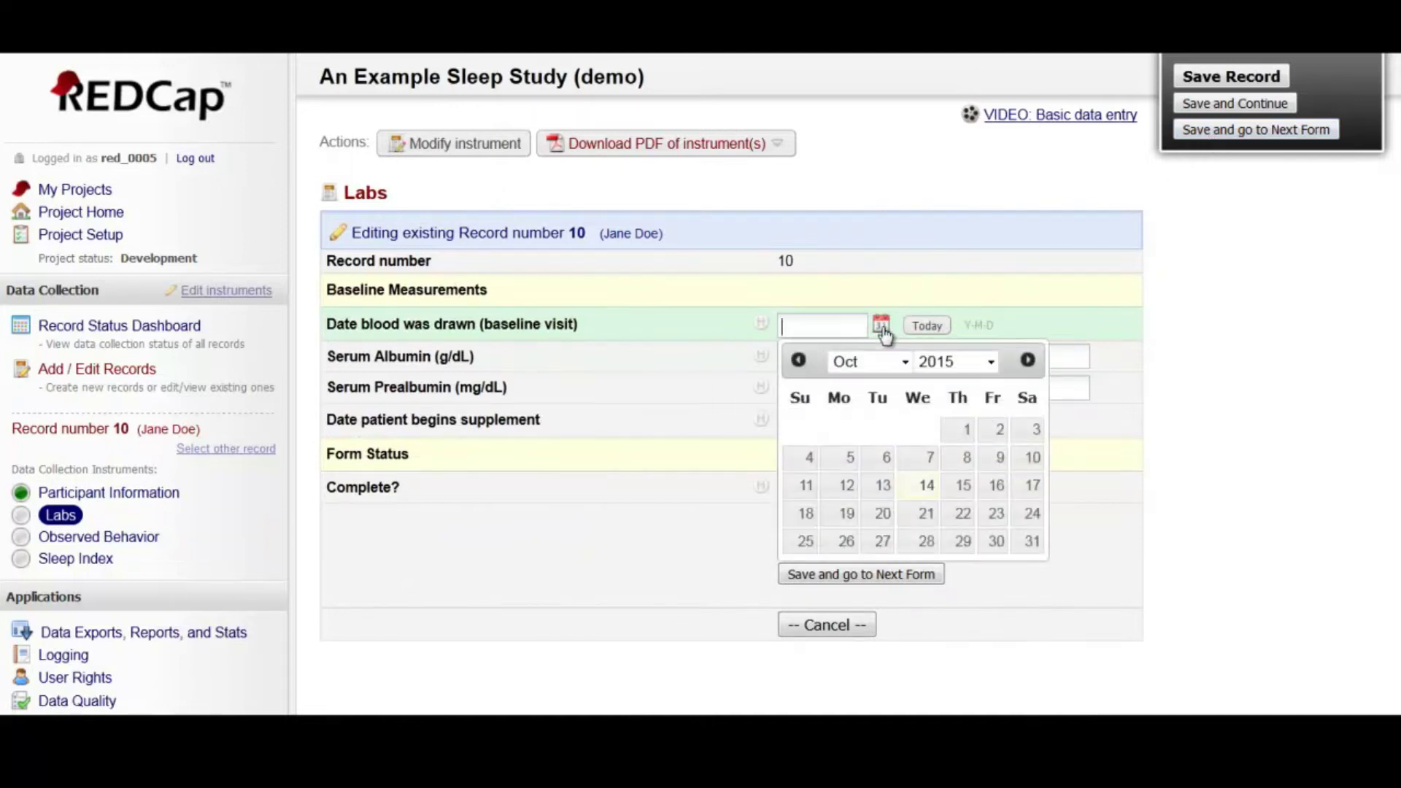
pyautogui.click(962, 487)
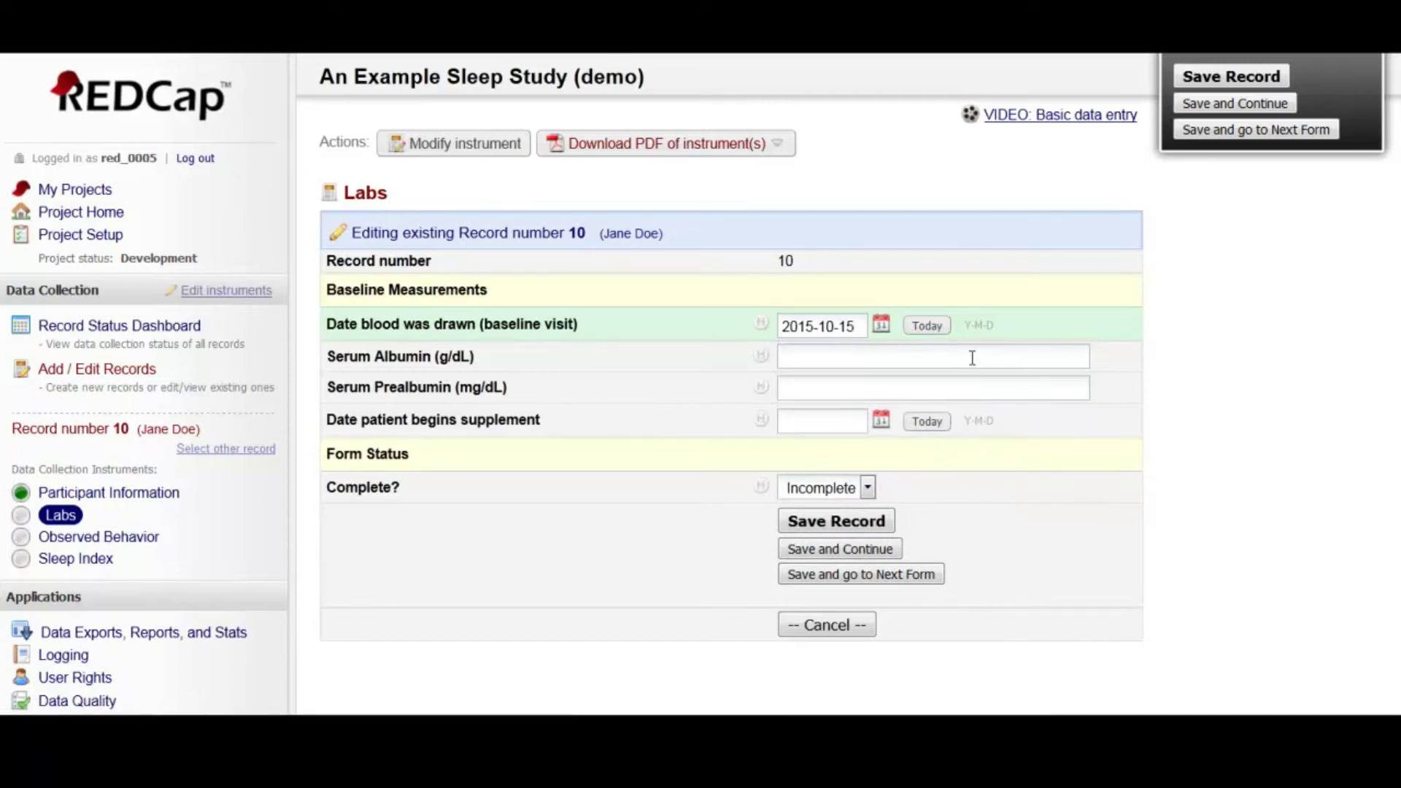
# Enter Serum Albumin 3, Prealbumin 29, supplement start 2015-10-19; save Labs as Unverified.
pyautogui.click(970, 356)
pyautogui.write('3')
pyautogui.press('Tab')
pyautogui.write('29')
pyautogui.press('Tab')
pyautogui.write('2015-10-19')
pyautogui.click(865, 492)
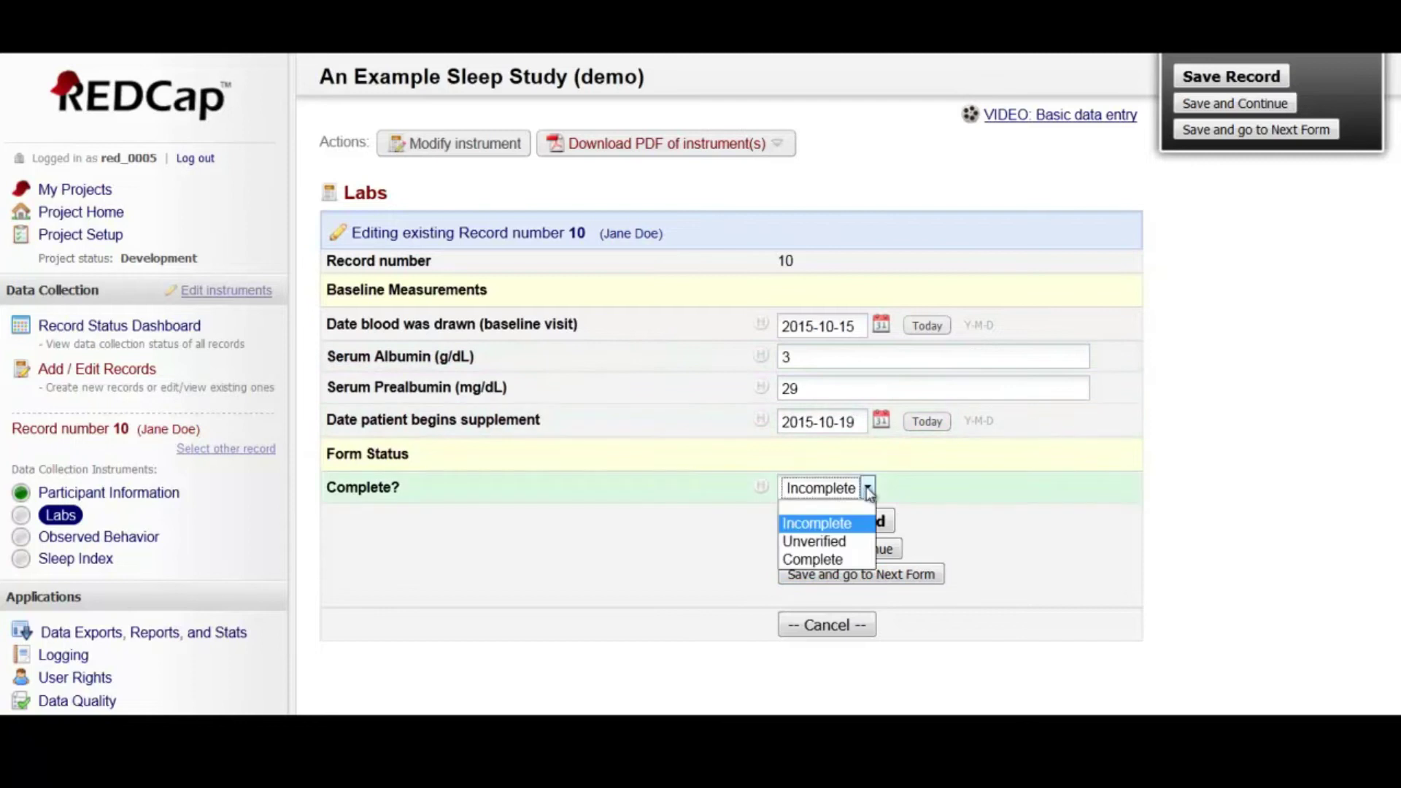
pyautogui.click(868, 540)
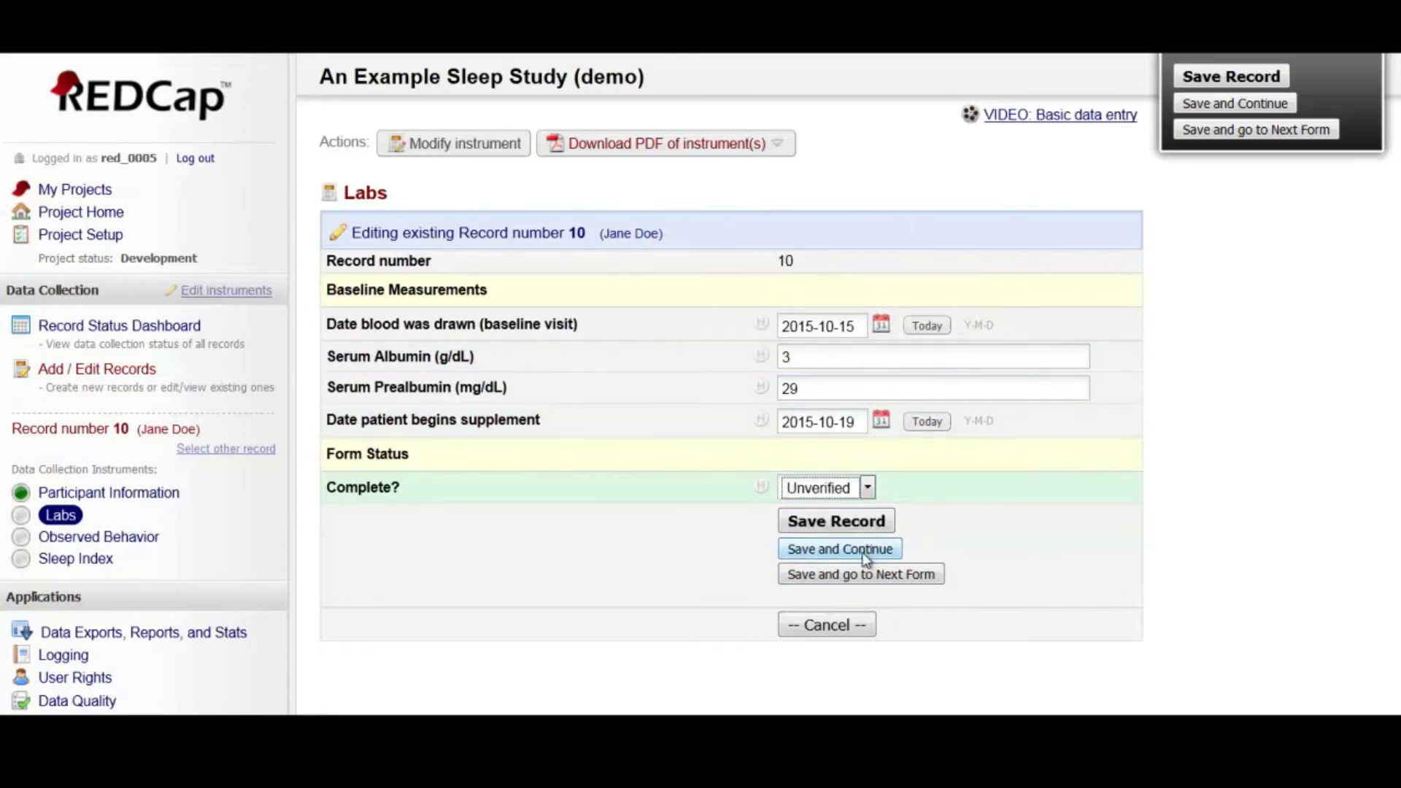
pyautogui.click(865, 578)
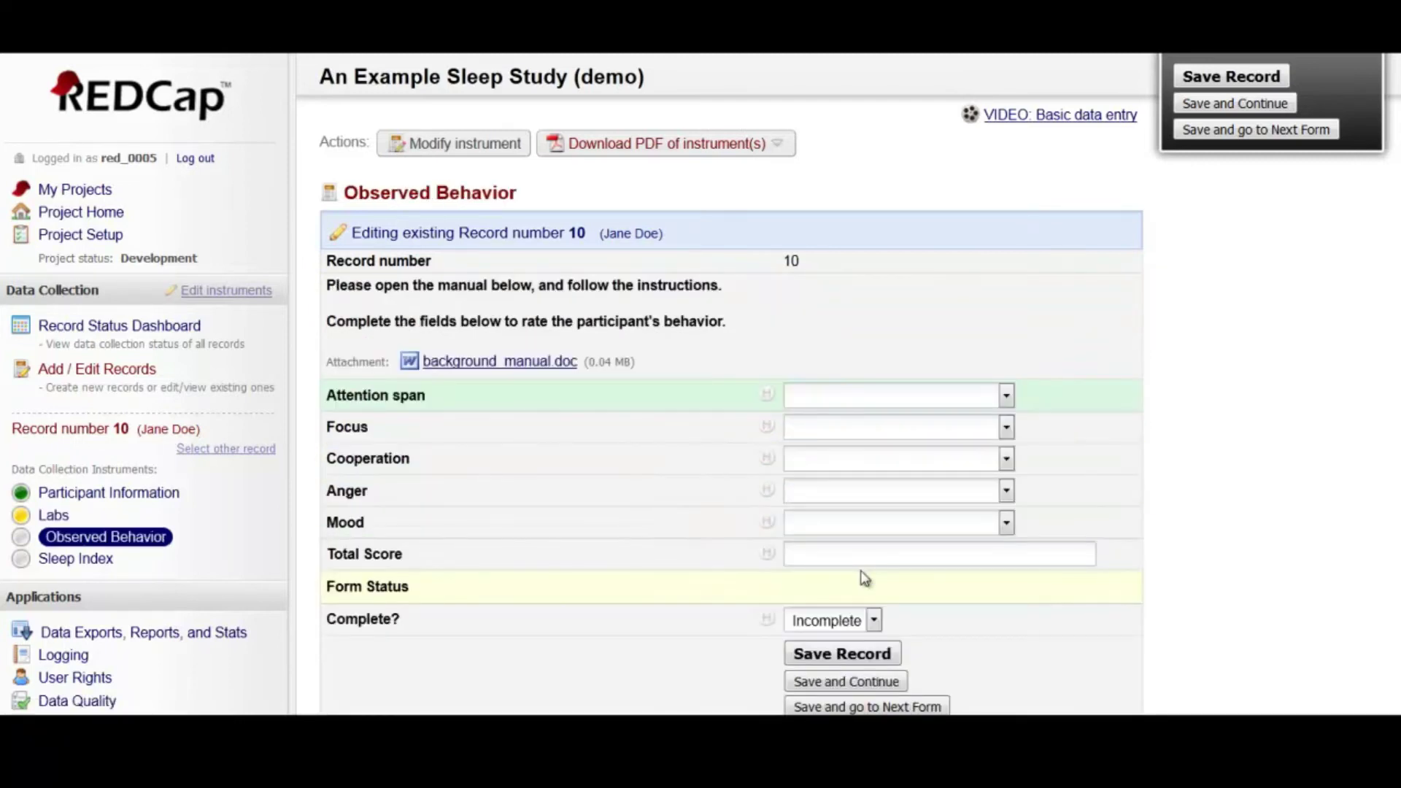
# Save the Observed Behavior form and go to Data Exports, Reports, and Stats.
pyautogui.click(855, 653)
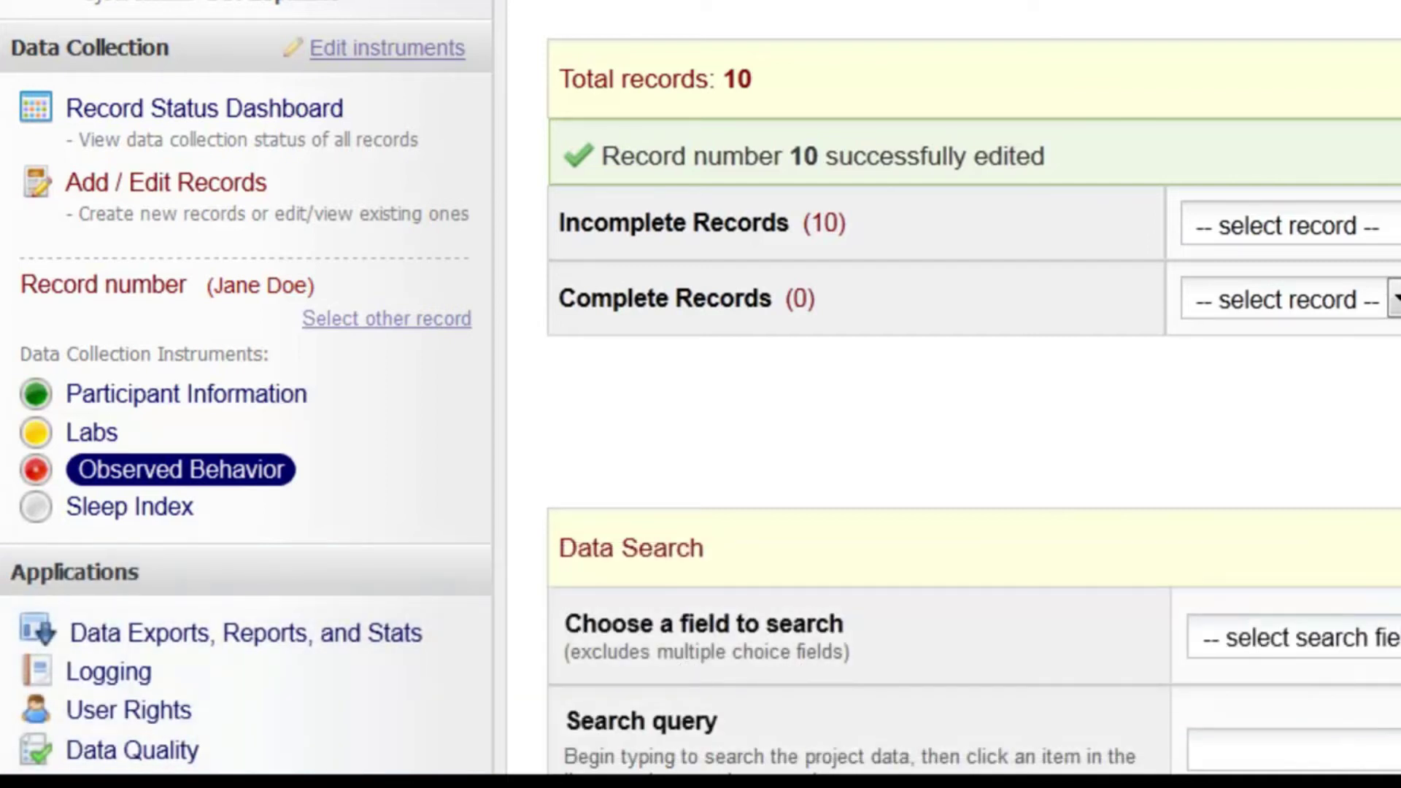
pyautogui.click(390, 637)
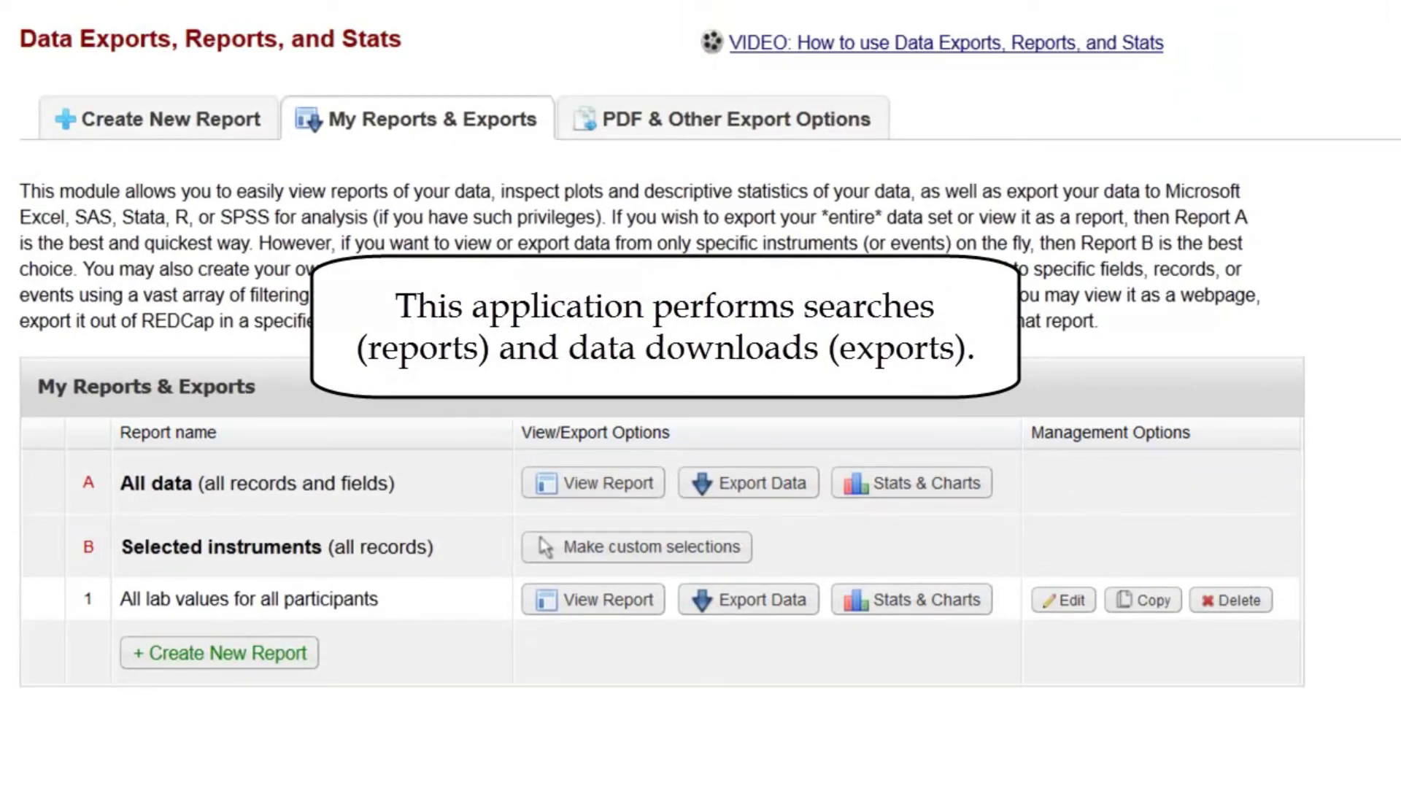
# Open the 'All lab values for all participants' report and show its Stats & Charts.
pyautogui.click(547, 610)
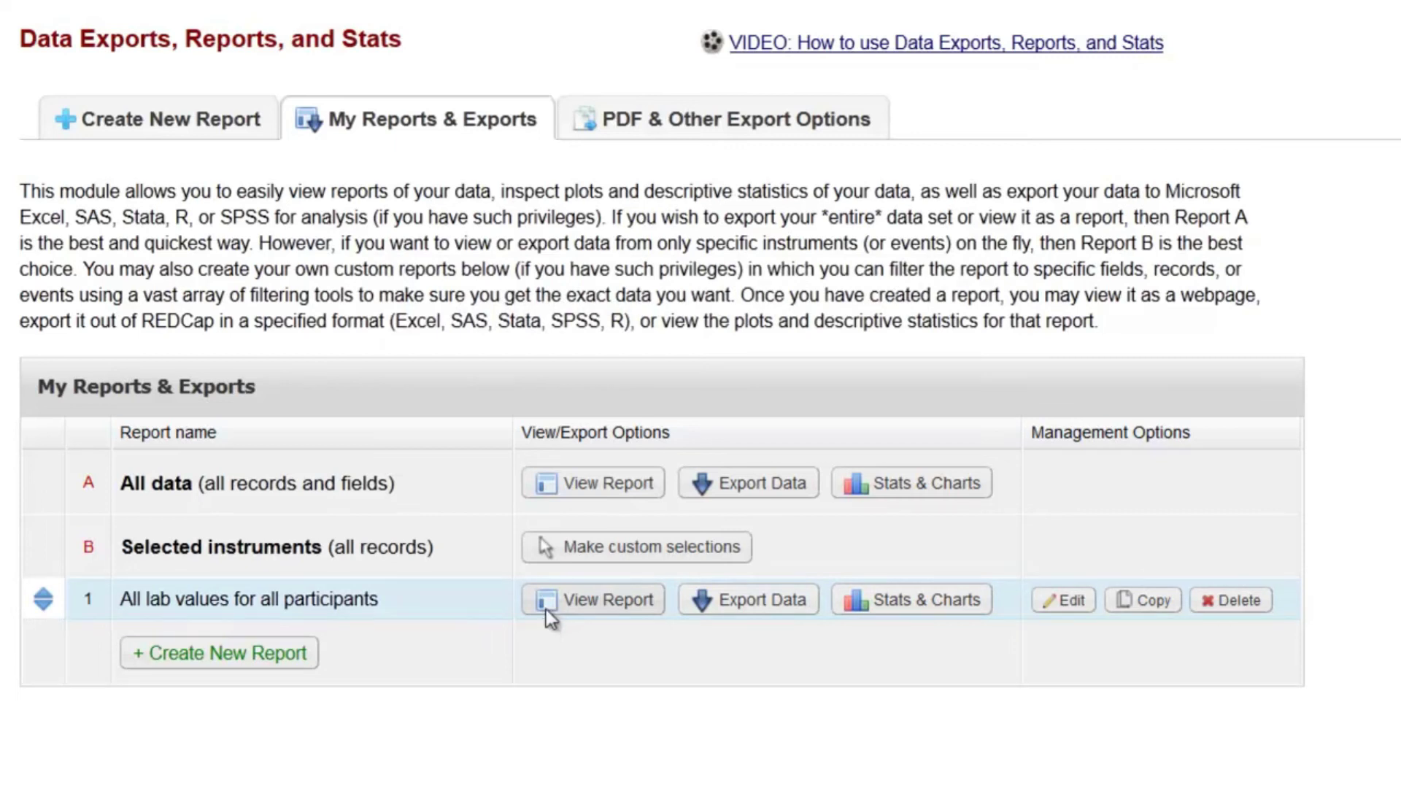
pyautogui.scroll(-3, 546, 610)
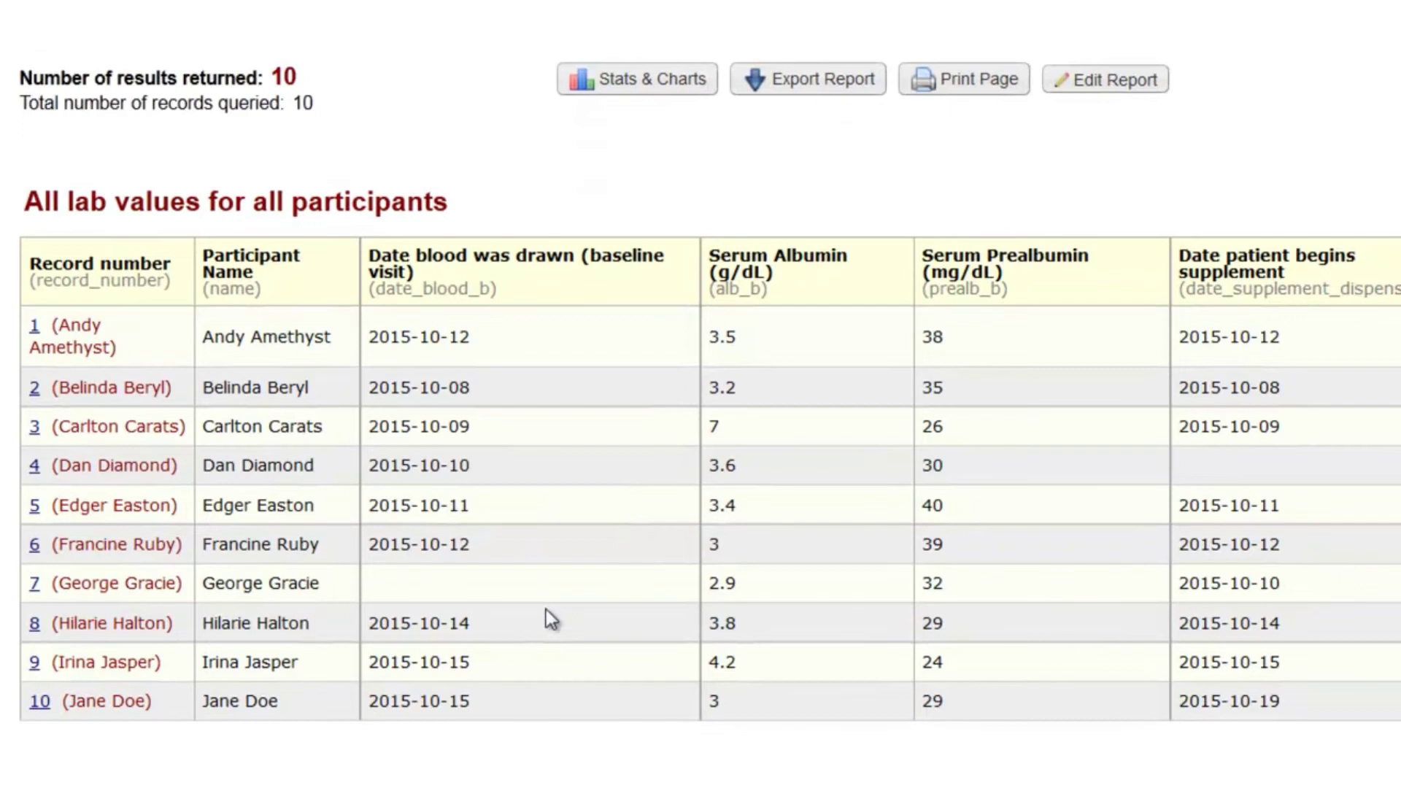
pyautogui.click(675, 90)
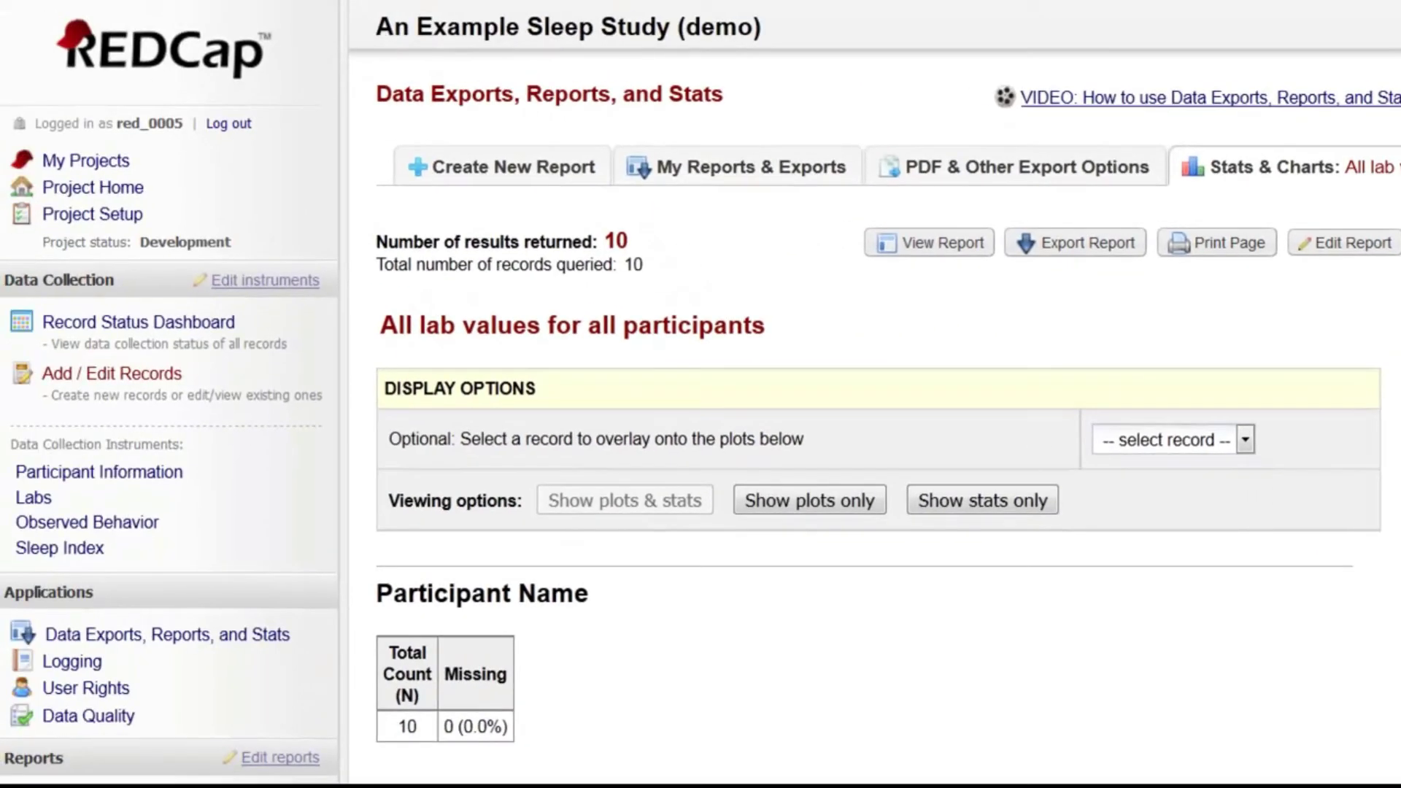
pyautogui.scroll(-5, 701, 395)
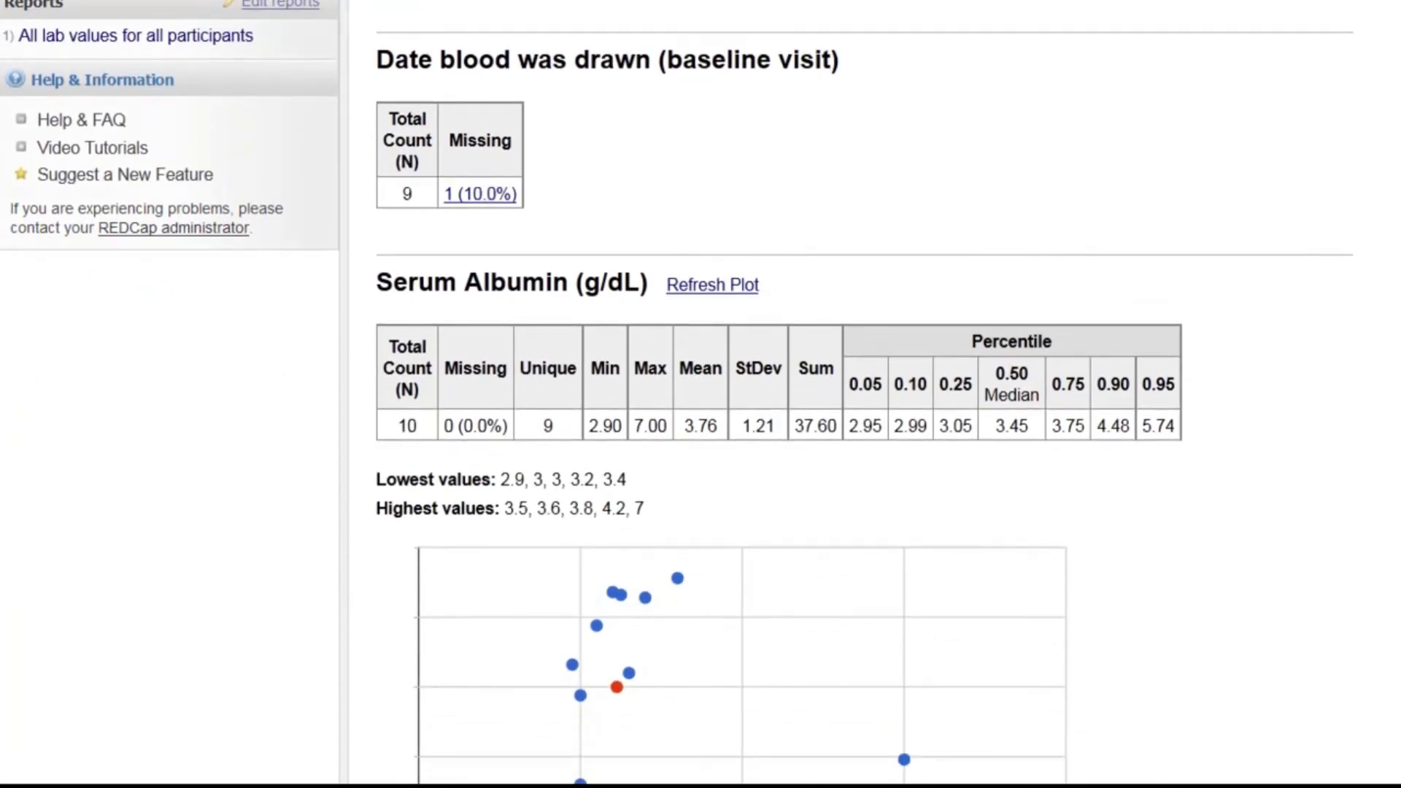
pyautogui.scroll(-3, 700, 394)
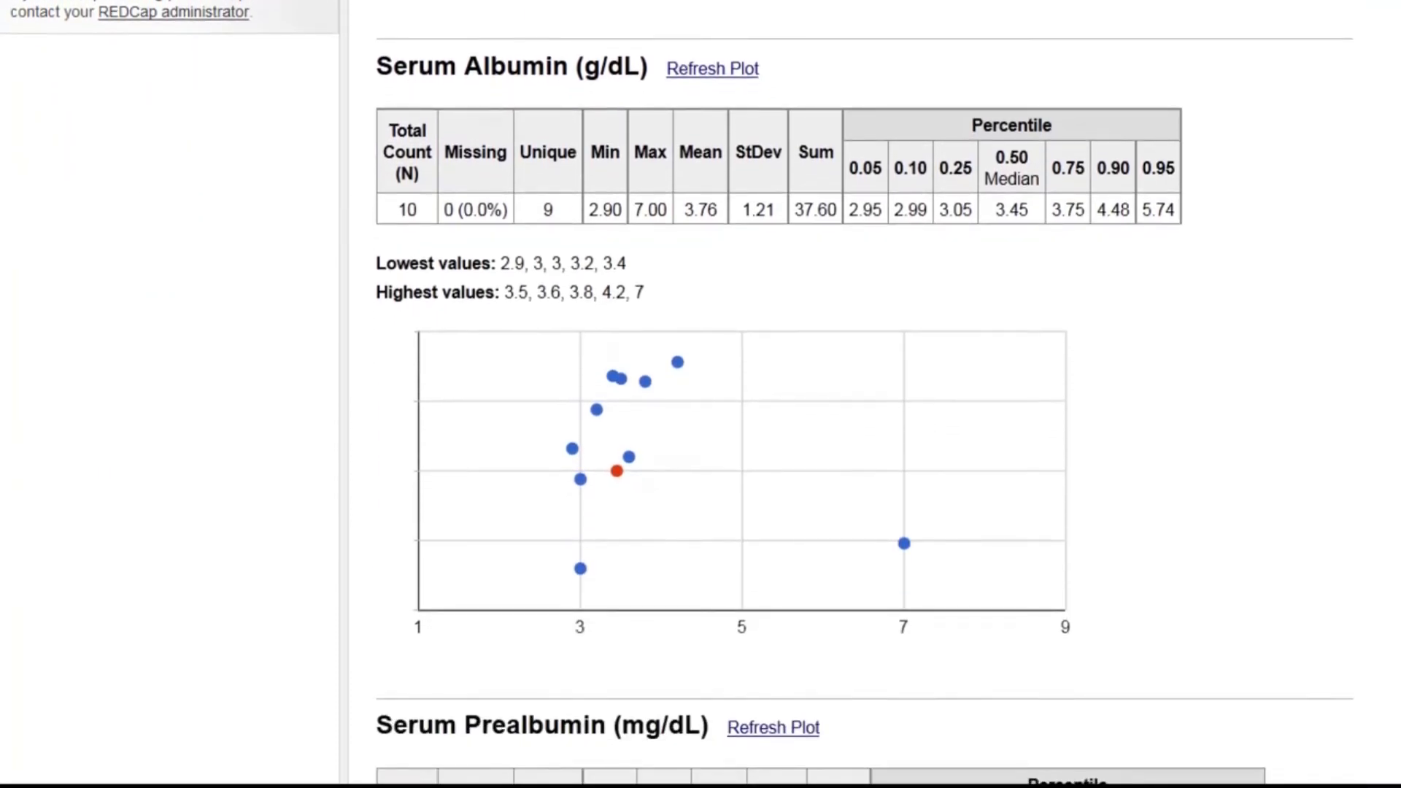
pyautogui.scroll(-2, 701, 395)
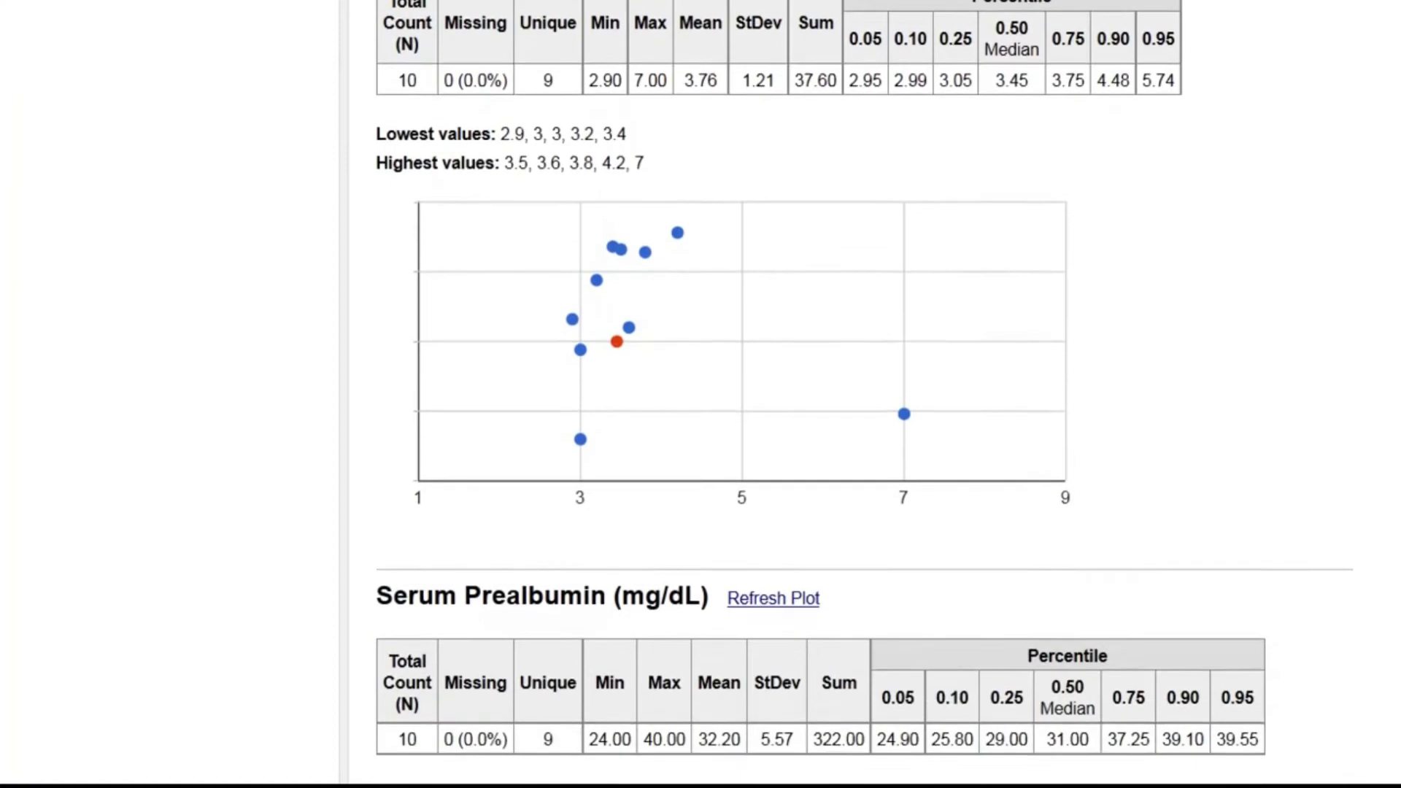
pyautogui.scroll(-3, 700, 394)
pyautogui.scroll(-2, 702, 395)
pyautogui.scroll(-1, 701, 394)
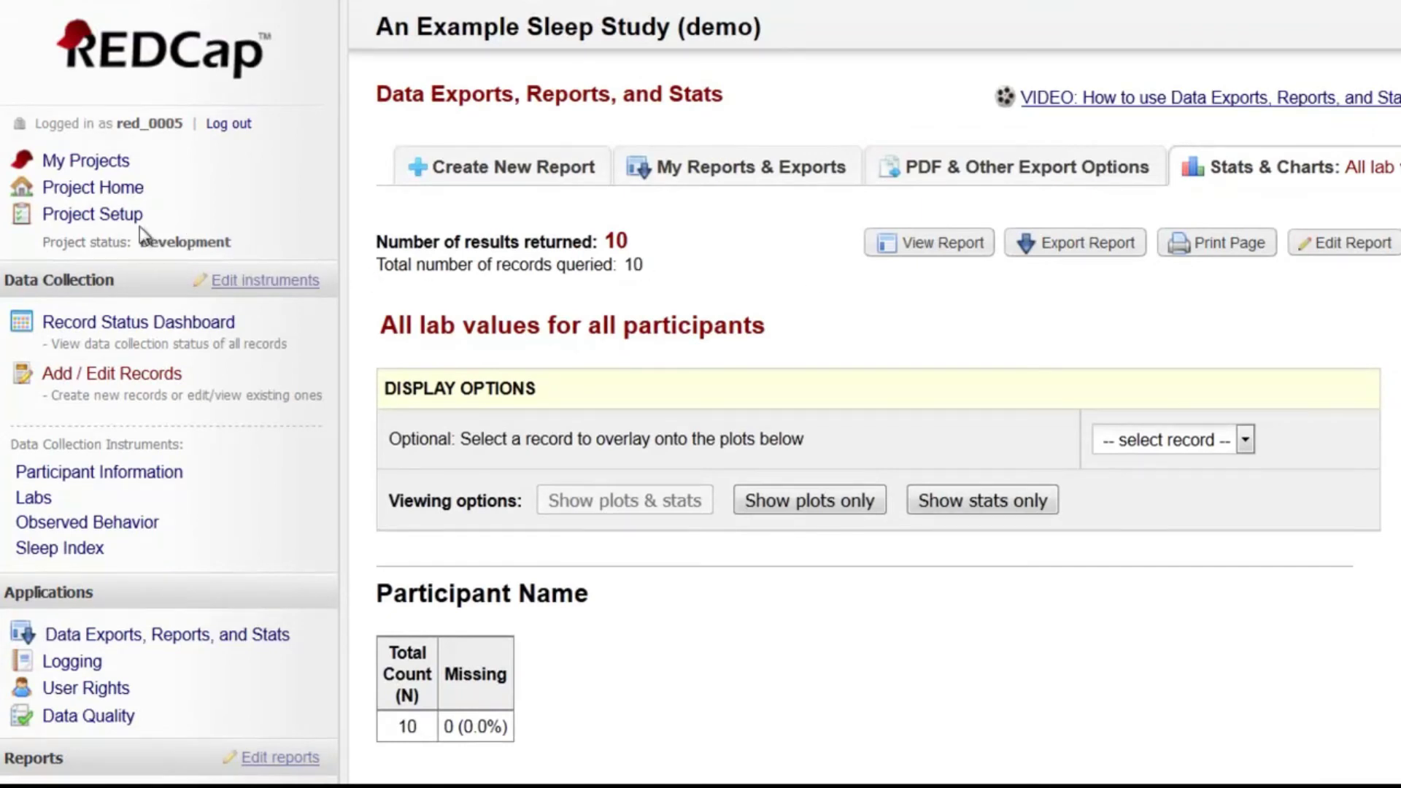
# Open Project Setup to review the testing and move-to-production steps.
pyautogui.click(129, 224)
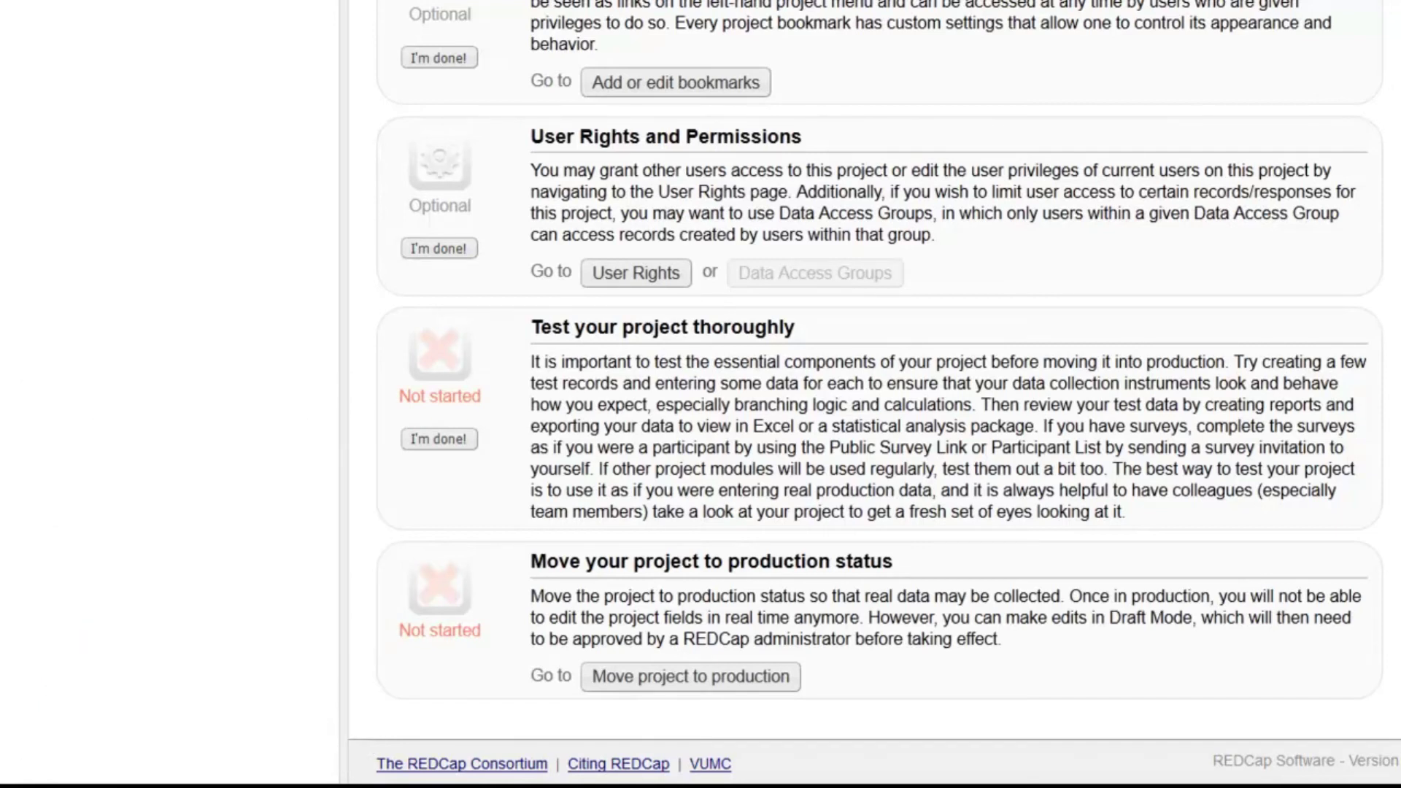
# Follow the footer link to The REDCap Consortium homepage.
pyautogui.click(546, 766)
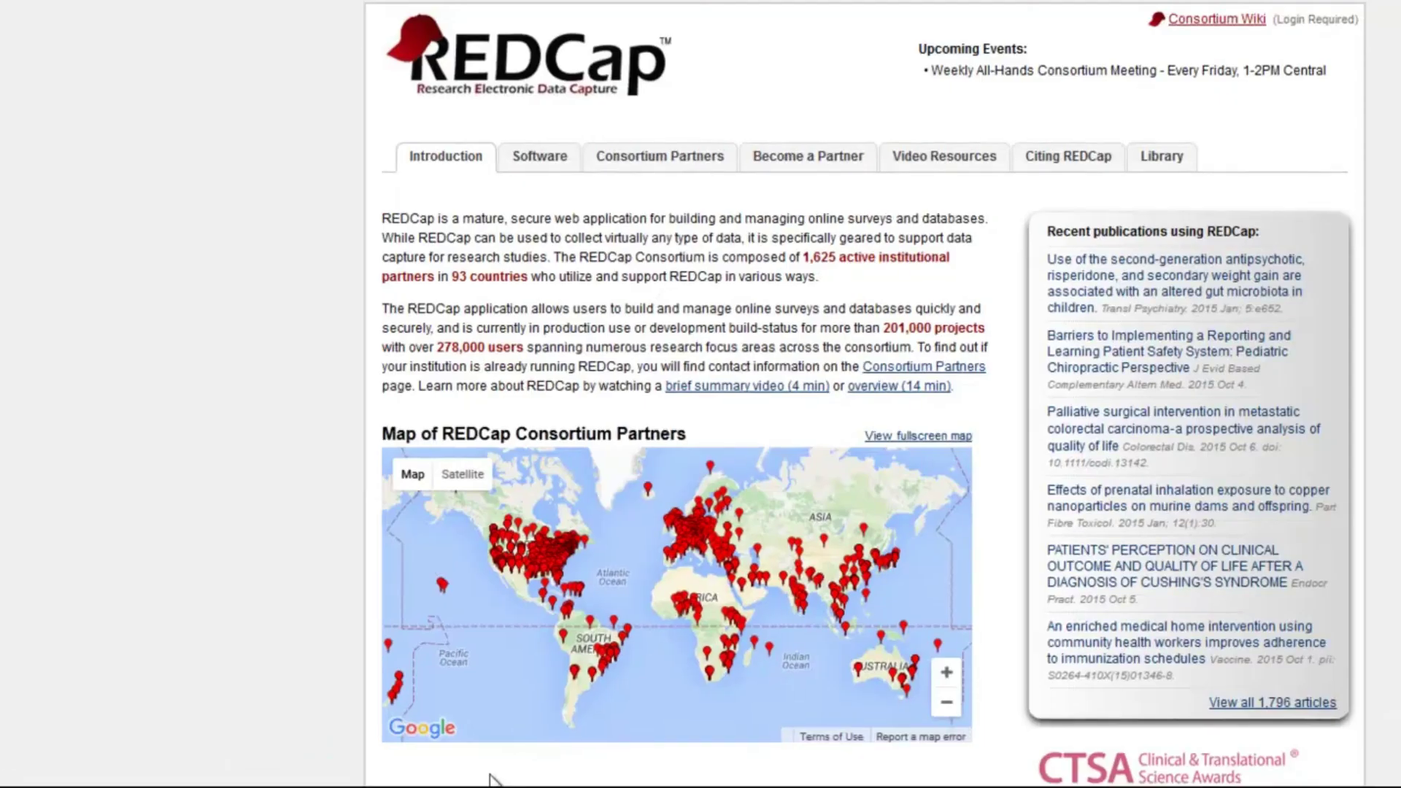